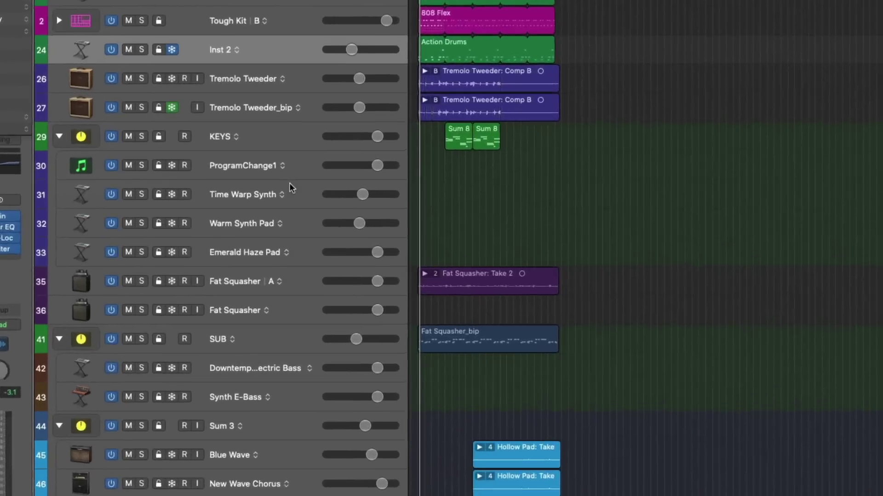
# Open the Time Warp Synth track options and the track header configuration, then close both unchanged
pyautogui.rightClick(285, 239)
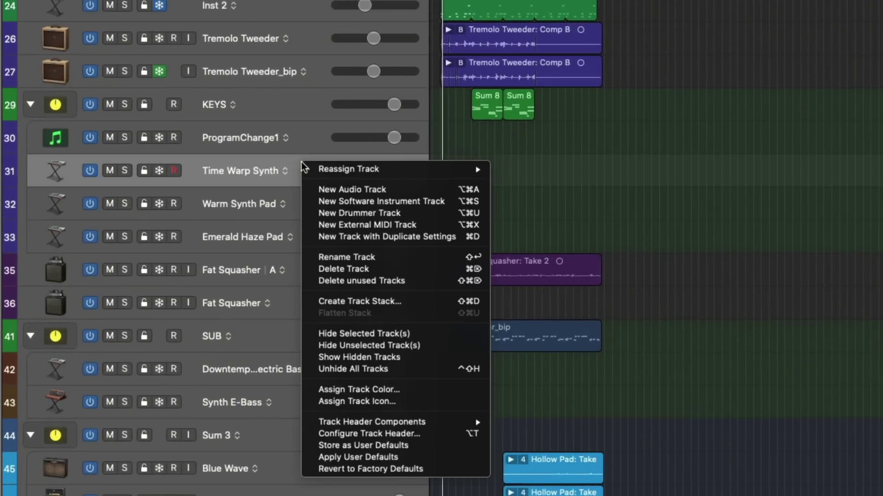
pyautogui.moveTo(359, 422)
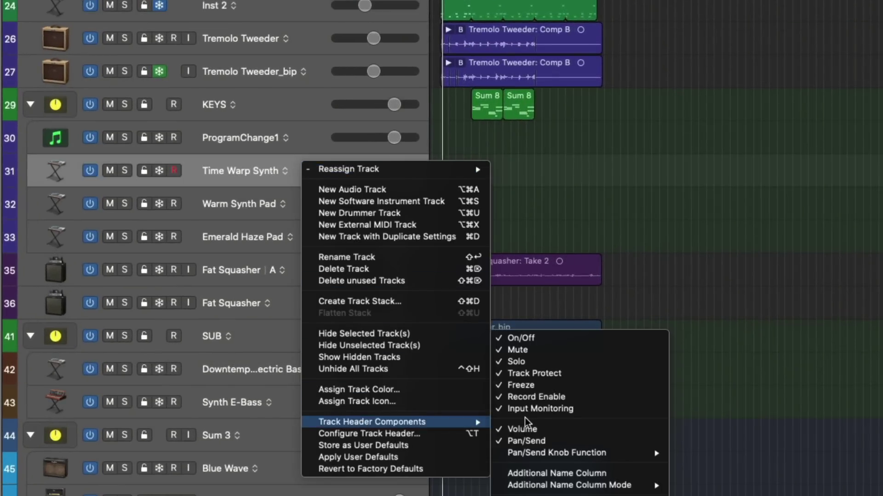
pyautogui.click(542, 231)
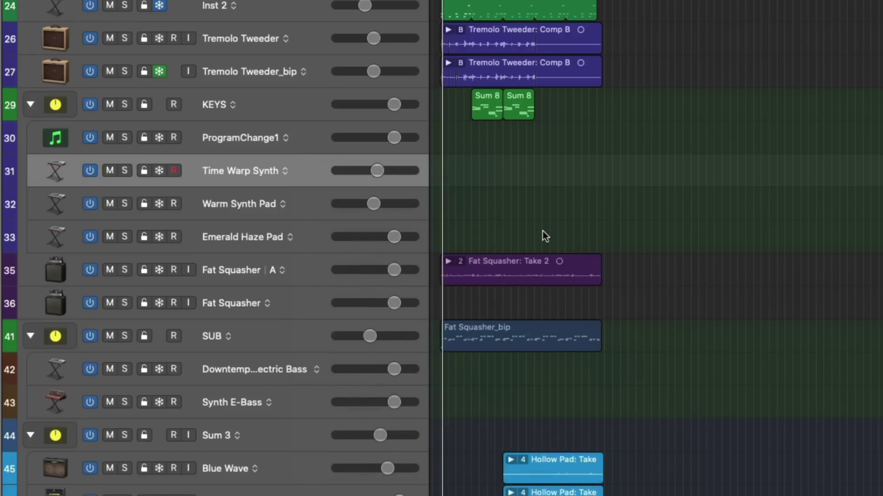
pyautogui.hotkey('alt', 't')
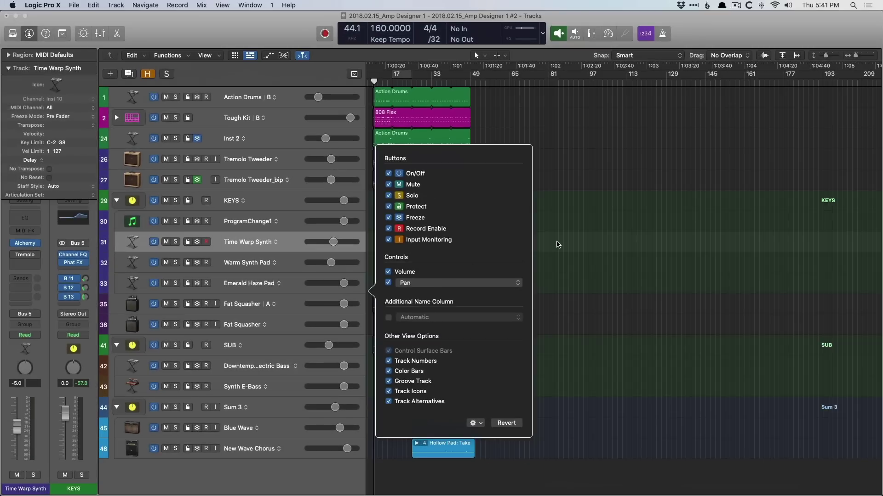
pyautogui.press('Escape')
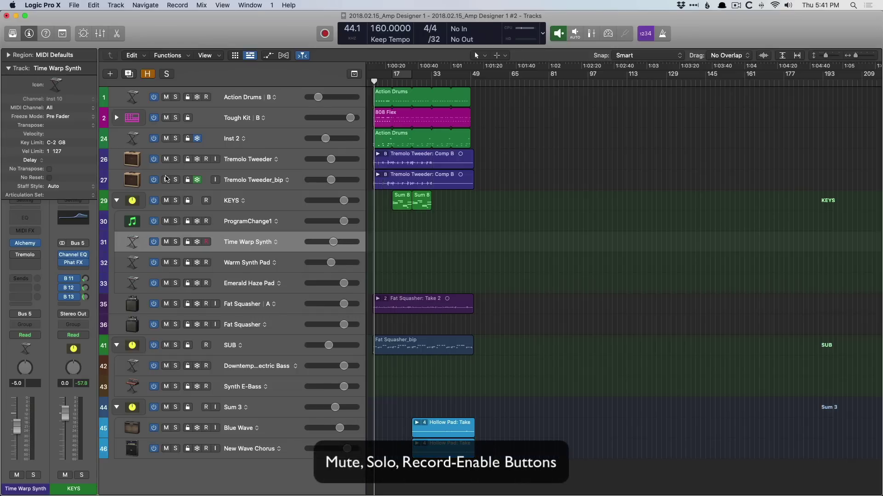
# Toggle Mute and Solo on Tremolo Tweeder_bip back off, then select the Tremolo Tweeder track
pyautogui.click(166, 180)
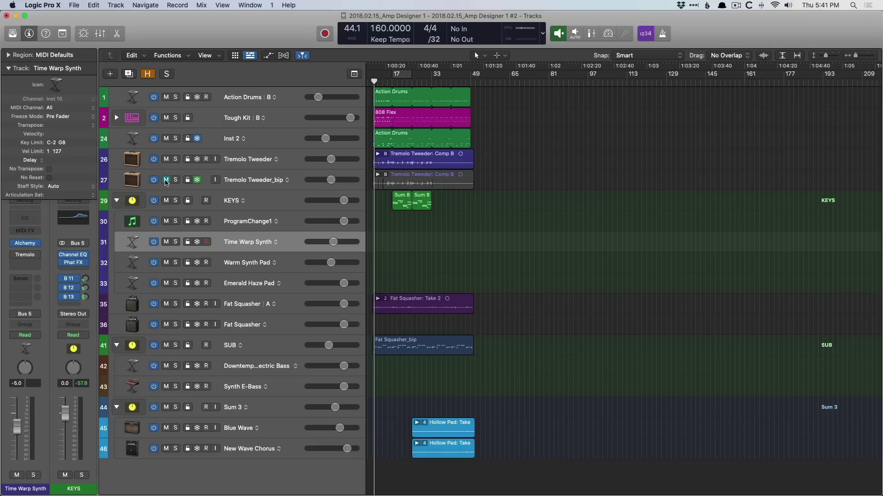
pyautogui.click(166, 180)
pyautogui.click(175, 180)
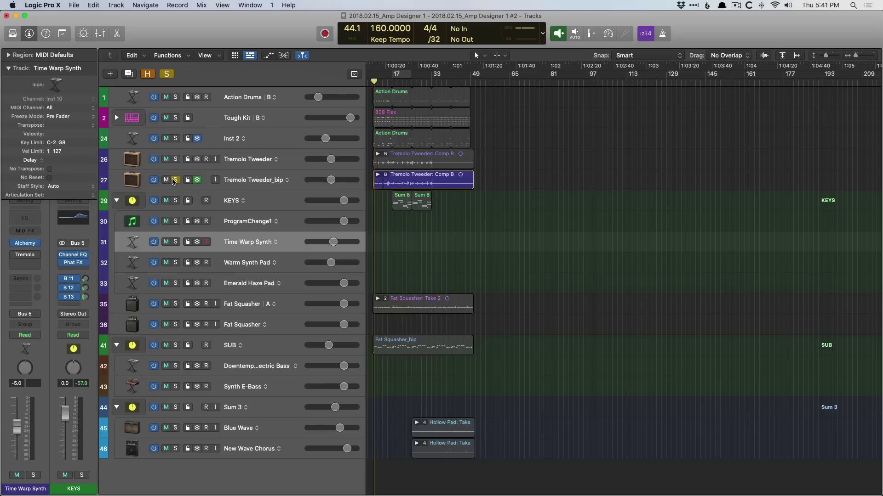
pyautogui.click(174, 180)
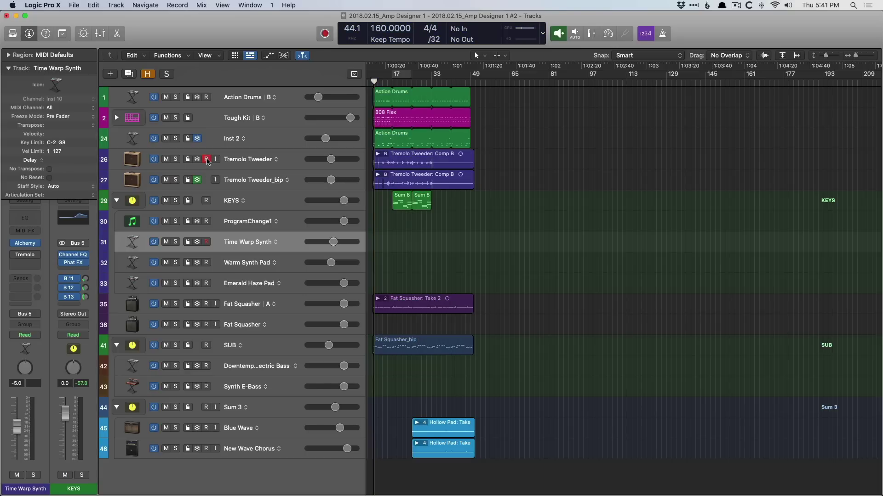
pyautogui.click(230, 161)
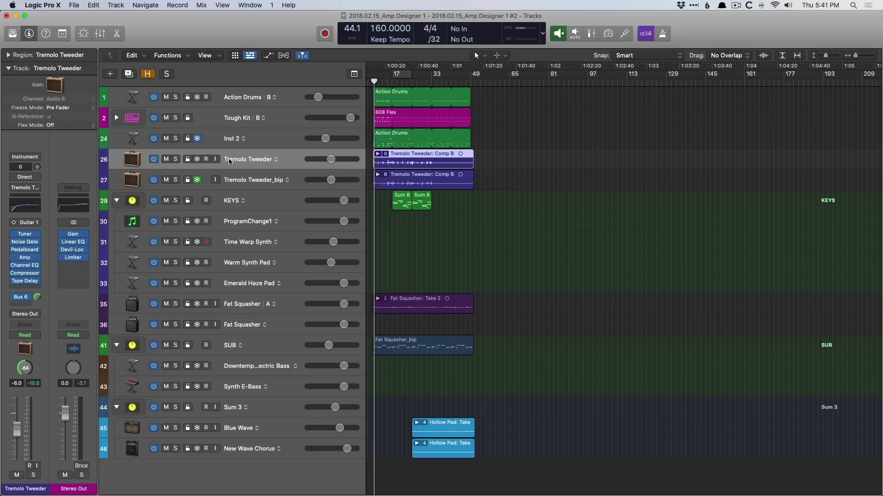
pyautogui.click(206, 159)
pyautogui.moveTo(169, 101); pyautogui.dragTo(176, 201)
pyautogui.keyDown('alt'); pyautogui.click(168, 450); pyautogui.keyUp('alt')
pyautogui.keyDown('alt'); pyautogui.click(175, 97); pyautogui.keyUp('alt')
pyautogui.click(216, 411)
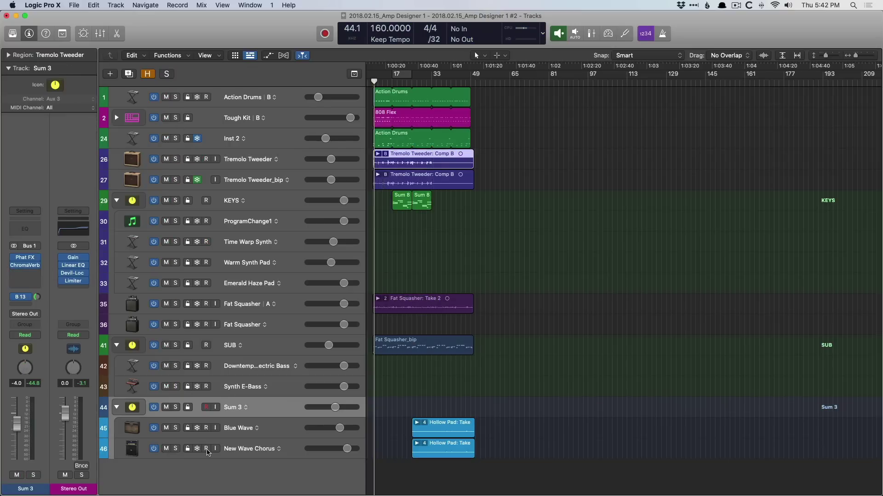
pyautogui.press('x')
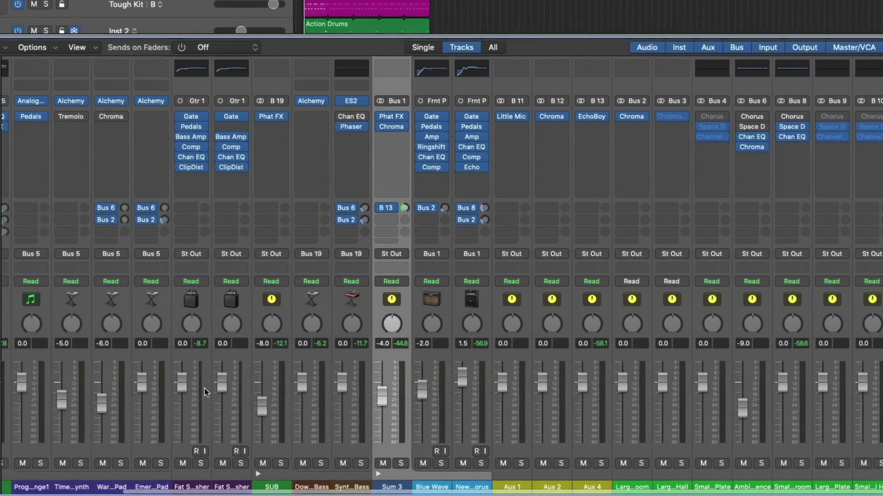
pyautogui.hscroll(-3, 209, 464)
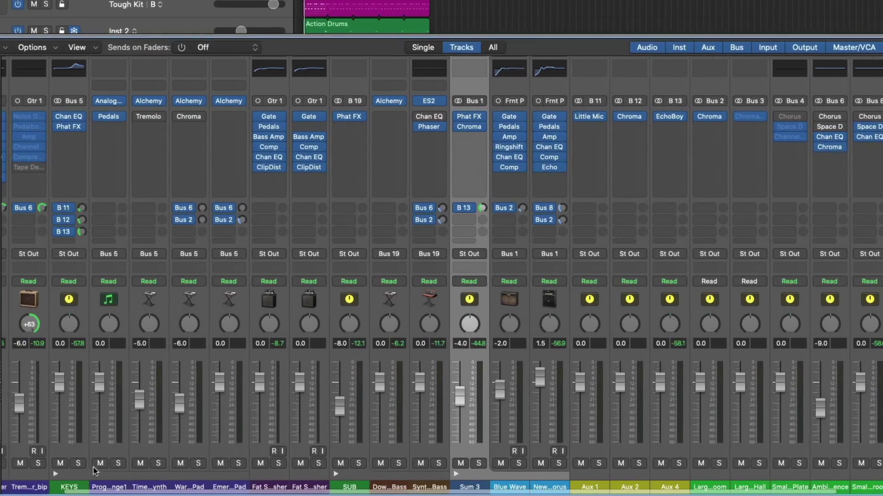
pyautogui.moveTo(99, 464)
pyautogui.mouseDown()
pyautogui.moveTo(497, 465)
pyautogui.moveTo(100, 465)
pyautogui.mouseUp()
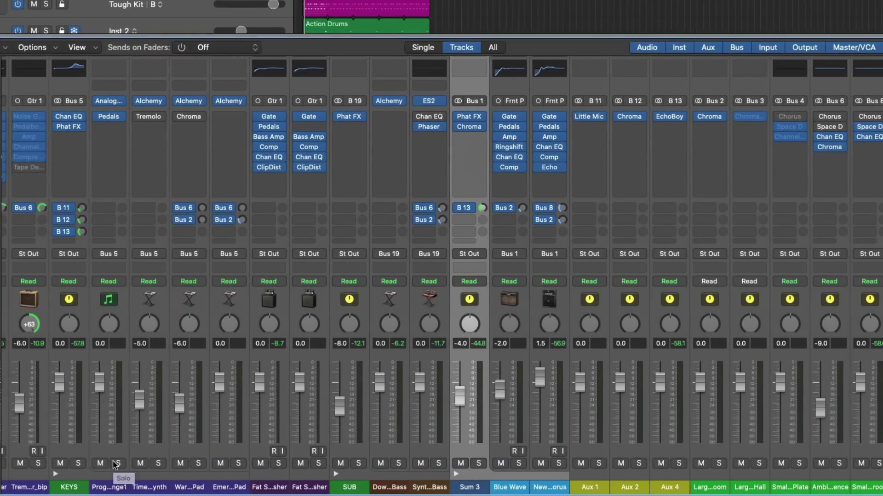
pyautogui.click(117, 465)
pyautogui.click(119, 464)
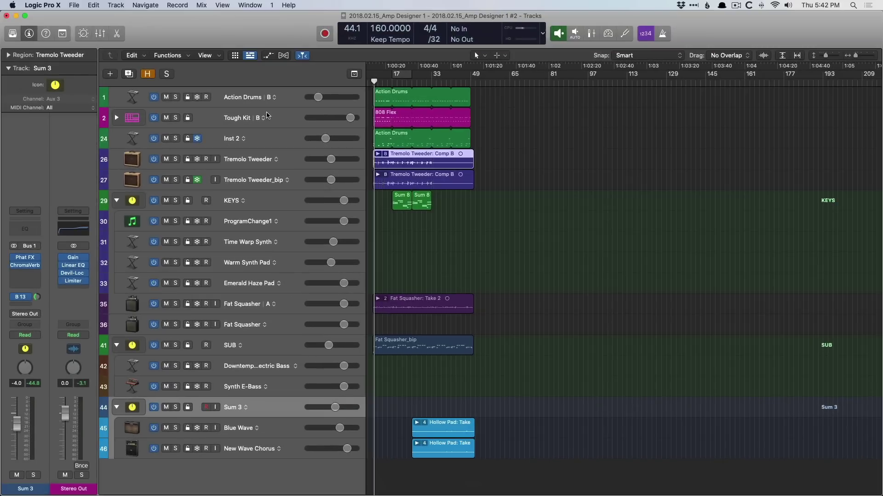
# Select Action Drums, Tough Kit and the KEYS stack together
pyautogui.click(282, 101)
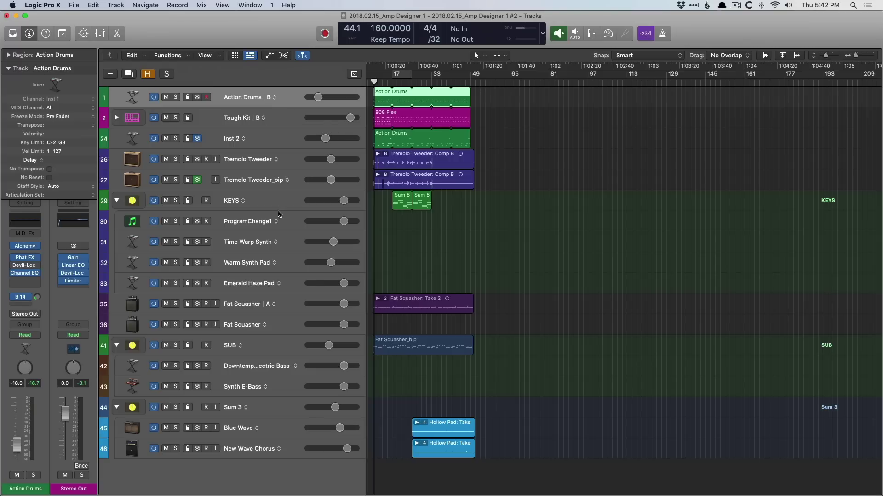
pyautogui.keyDown('shift'); pyautogui.click(291, 224); pyautogui.keyUp('shift')
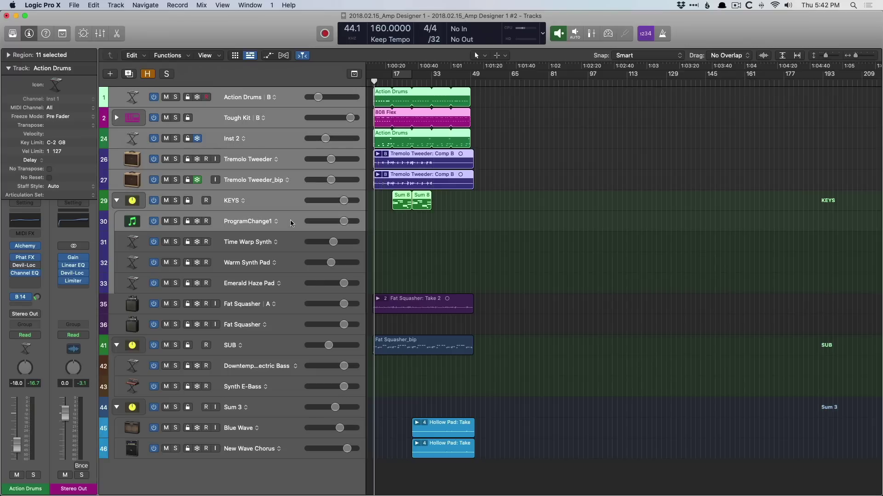
pyautogui.click(291, 97)
pyautogui.keyDown('shift'); pyautogui.click(293, 123); pyautogui.keyUp('shift')
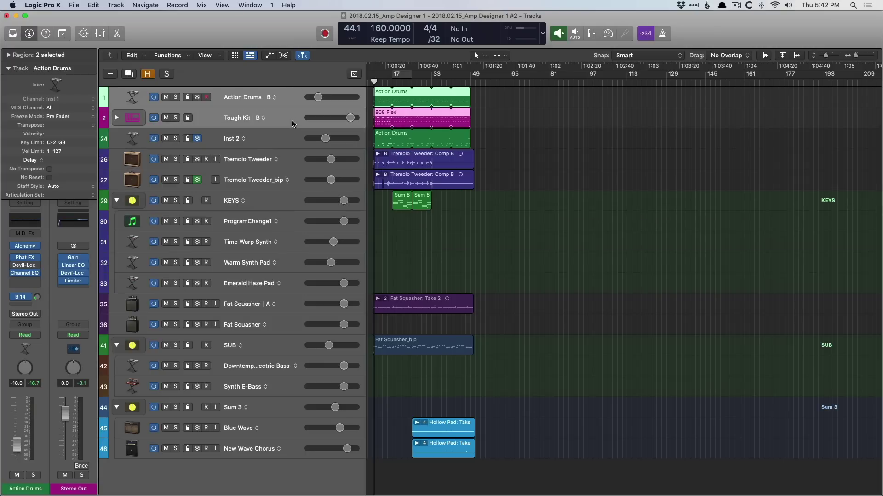
pyautogui.keyDown('super'); pyautogui.click(290, 204); pyautogui.keyUp('super')
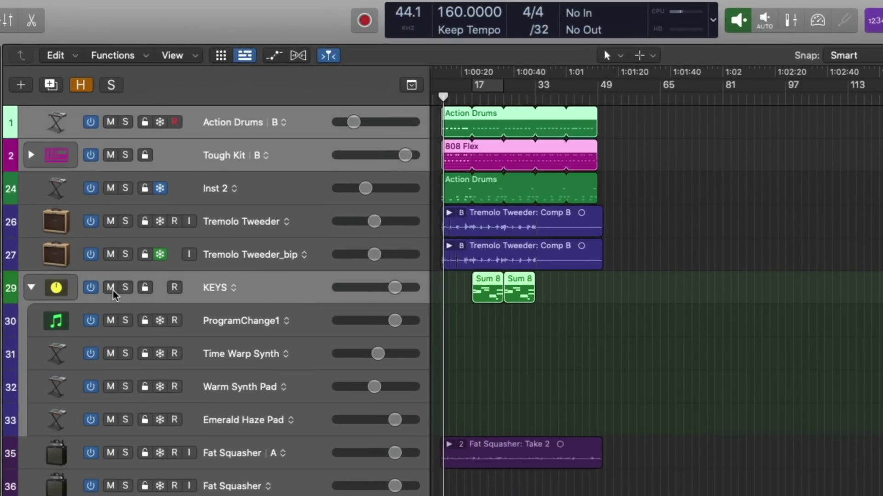
# Mute, unmute, solo and unsolo the three selected tracks together
pyautogui.click(111, 288)
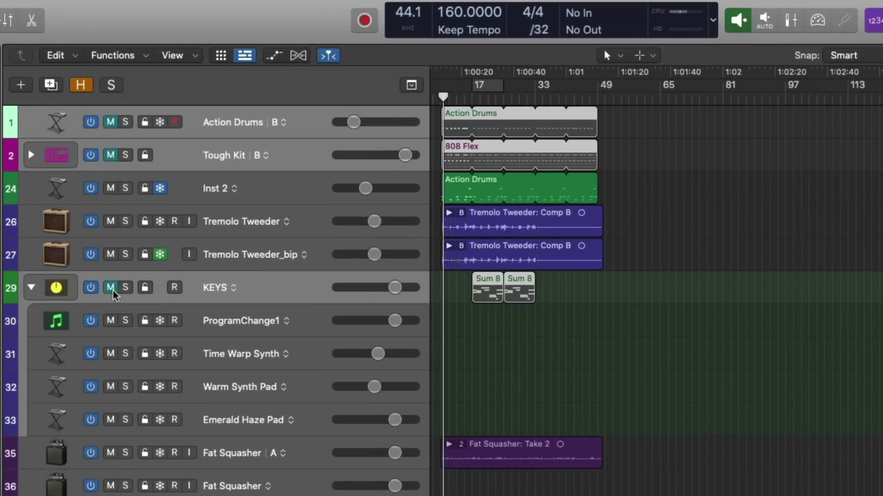
pyautogui.click(111, 288)
pyautogui.click(125, 288)
pyautogui.click(126, 288)
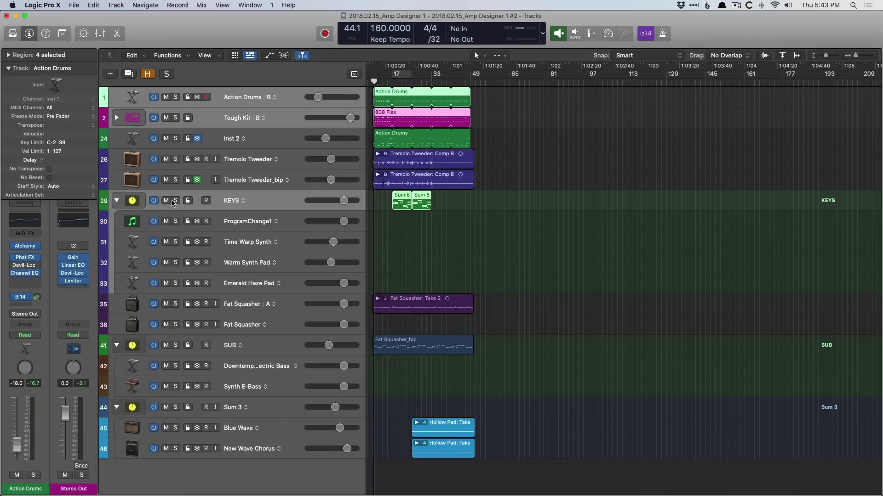
# Mute and solo every track at once, then clear all mutes and solos
pyautogui.keyDown('alt'); pyautogui.click(111, 288); pyautogui.keyUp('alt')
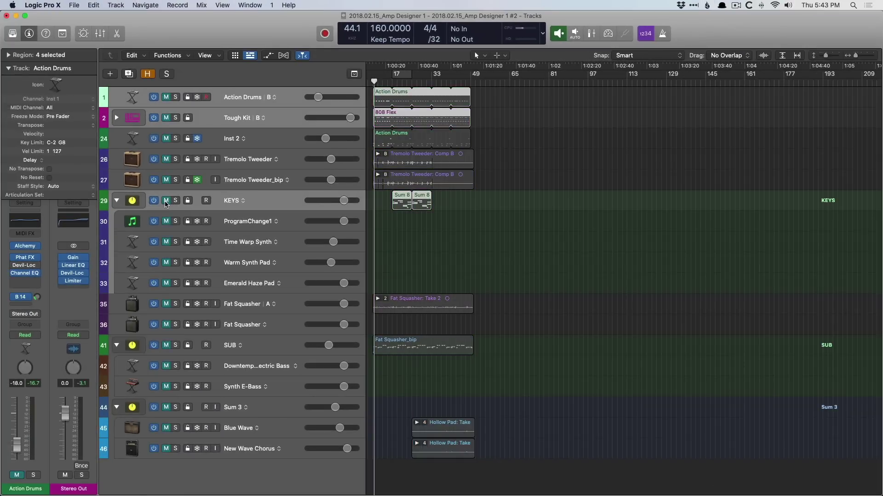
pyautogui.keyDown('alt'); pyautogui.click(167, 201); pyautogui.keyUp('alt')
pyautogui.keyDown('alt'); pyautogui.click(177, 201); pyautogui.keyUp('alt')
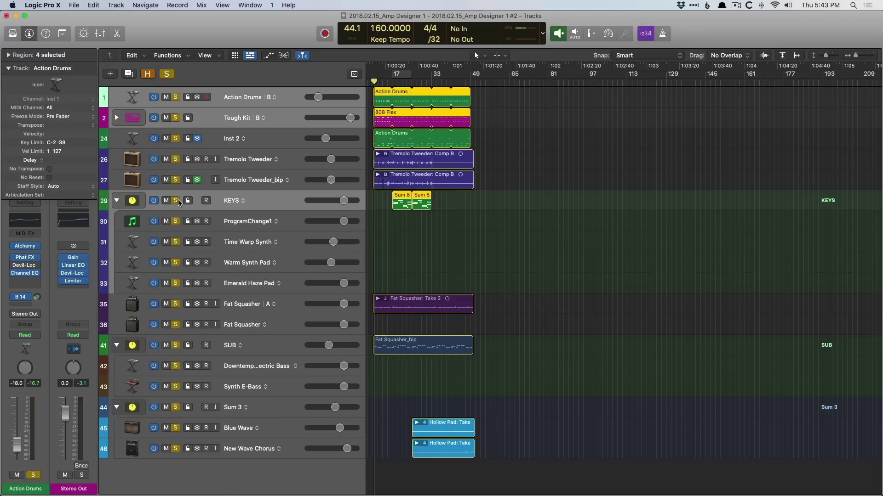
pyautogui.keyDown('alt'); pyautogui.click(178, 201); pyautogui.keyUp('alt')
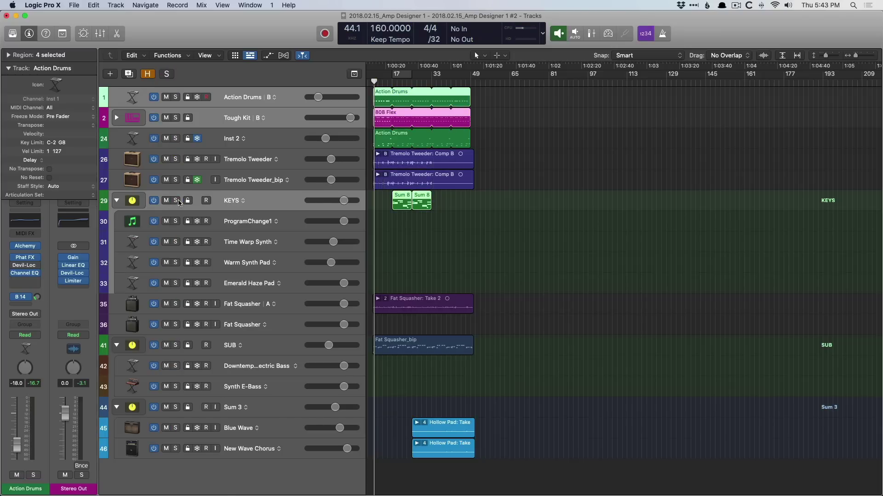
pyautogui.click(166, 221)
pyautogui.moveTo(167, 304); pyautogui.dragTo(166, 324)
pyautogui.click(166, 221)
pyautogui.click(167, 221)
pyautogui.moveTo(166, 304); pyautogui.dragTo(166, 324)
pyautogui.keyDown('alt'); pyautogui.click(166, 283); pyautogui.keyUp('alt')
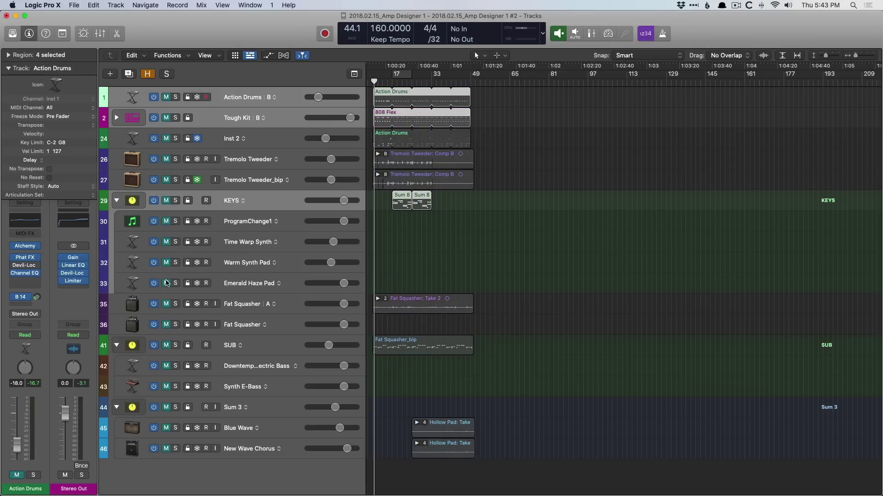
pyautogui.keyDown('alt'); pyautogui.click(167, 284); pyautogui.keyUp('alt')
pyautogui.moveTo(175, 283); pyautogui.dragTo(176, 262)
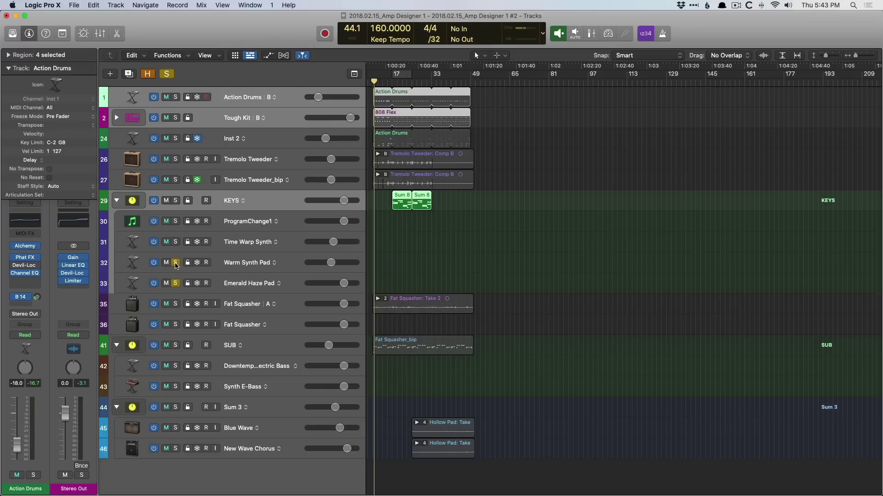
pyautogui.keyDown('alt'); pyautogui.click(176, 263); pyautogui.keyUp('alt')
pyautogui.keyDown('alt'); pyautogui.click(176, 242); pyautogui.keyUp('alt')
pyautogui.keyDown('alt'); pyautogui.click(176, 243); pyautogui.keyUp('alt')
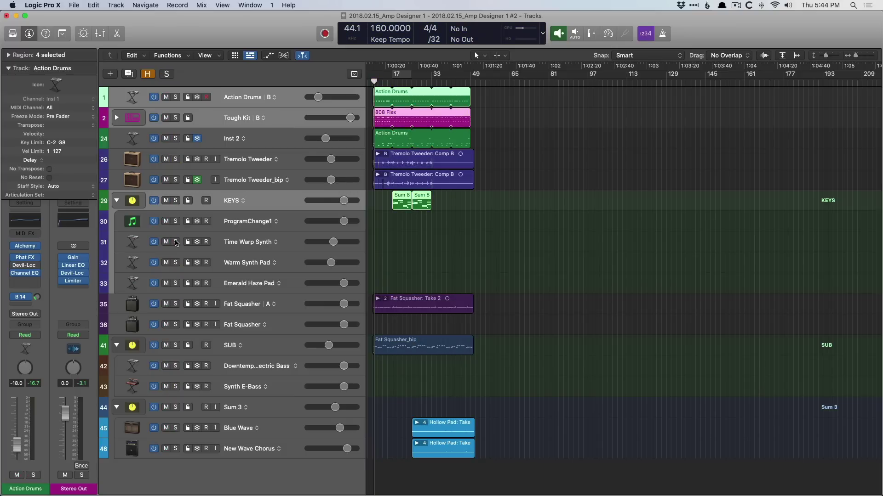
pyautogui.click(167, 201)
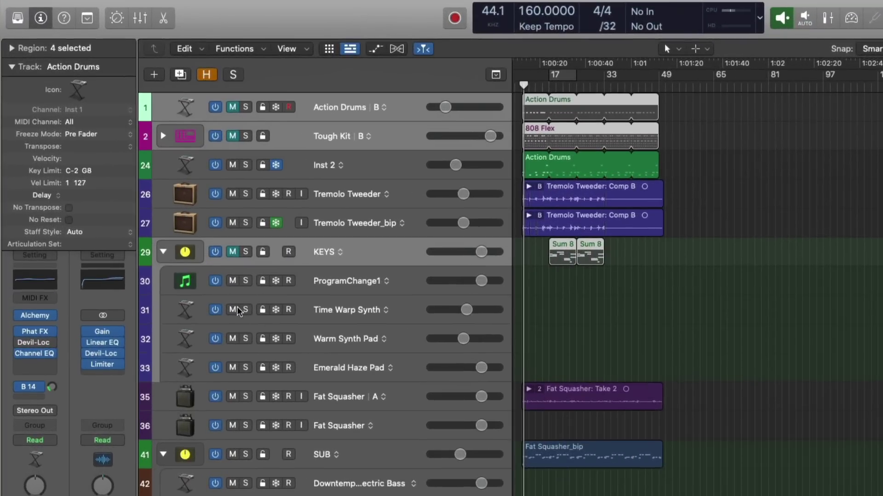
pyautogui.keyDown('alt'); pyautogui.click(233, 310); pyautogui.keyUp('alt')
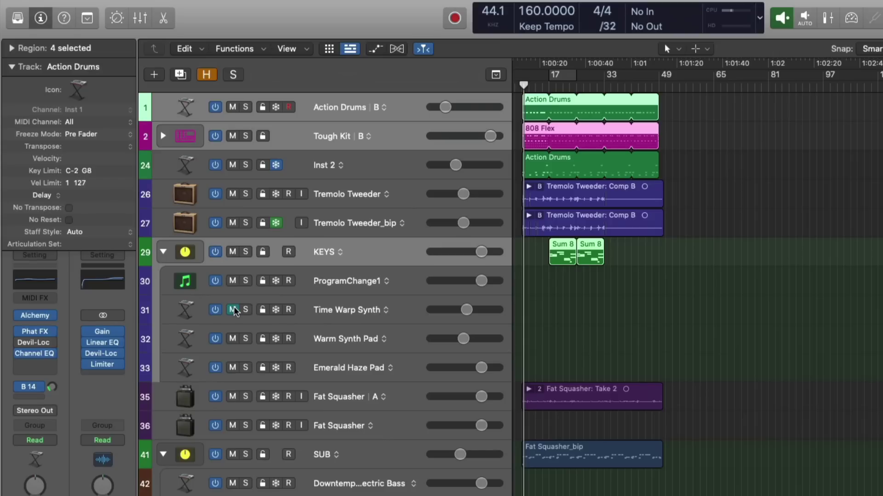
pyautogui.click(245, 252)
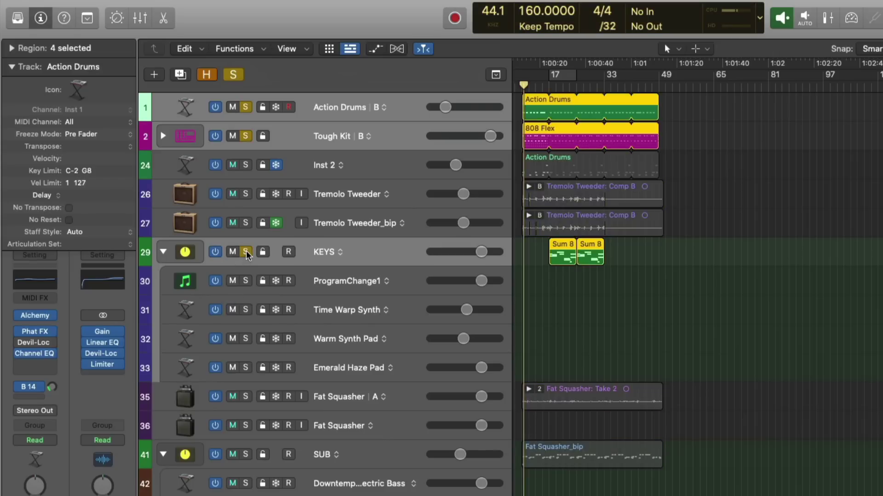
pyautogui.keyDown('alt'); pyautogui.click(246, 340); pyautogui.keyUp('alt')
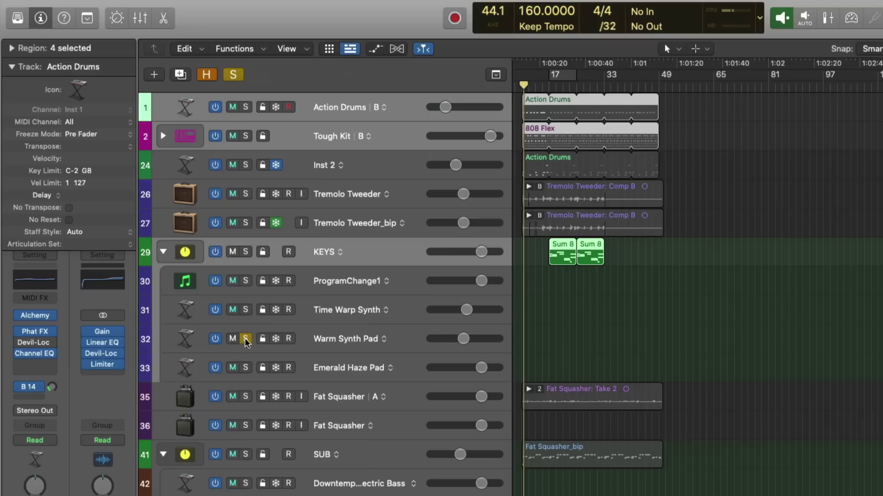
pyautogui.click(246, 340)
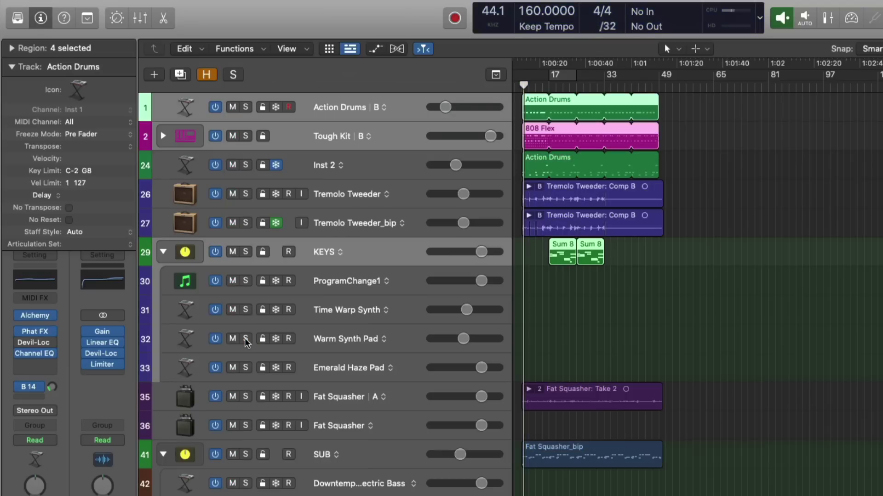
# Make Warm Synth Pad and Tremolo Tweeder solo-safe
pyautogui.keyDown('ctrl'); pyautogui.click(246, 340); pyautogui.keyUp('ctrl')
pyautogui.click(409, 194)
pyautogui.keyDown('ctrl'); pyautogui.click(246, 194); pyautogui.keyUp('ctrl')
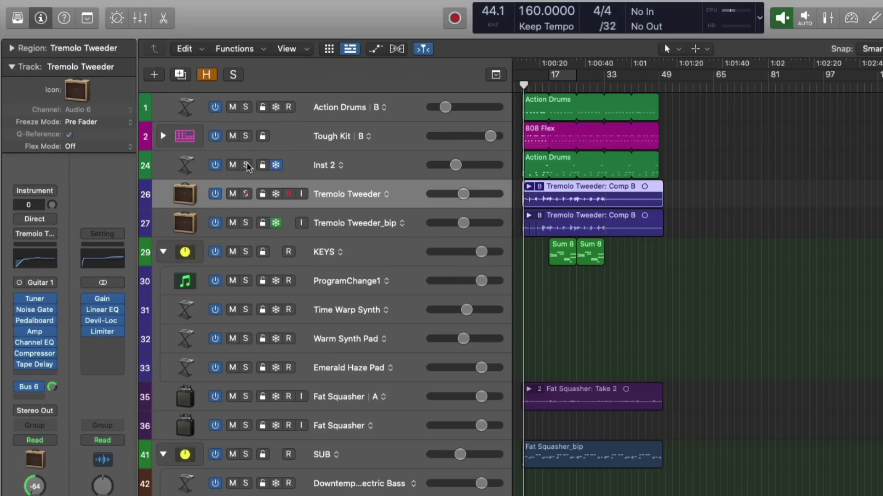
# Solo Inst 2, Tough Kit and Action Drums, play them, then clear all solos
pyautogui.moveTo(245, 164); pyautogui.dragTo(246, 107)
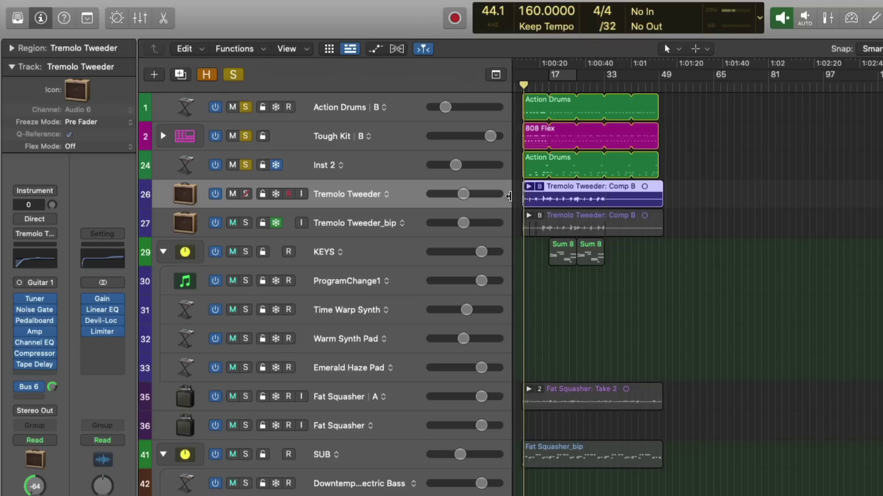
pyautogui.press('space')
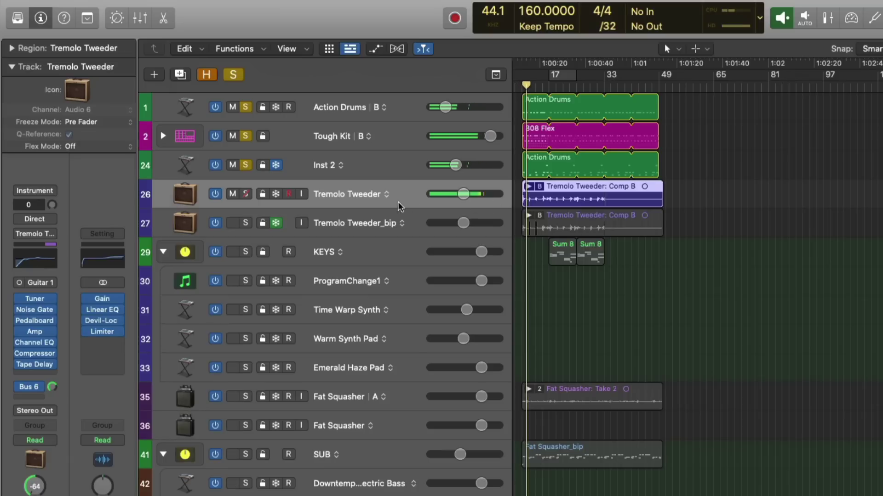
pyautogui.keyDown('alt'); pyautogui.click(246, 165); pyautogui.keyUp('alt')
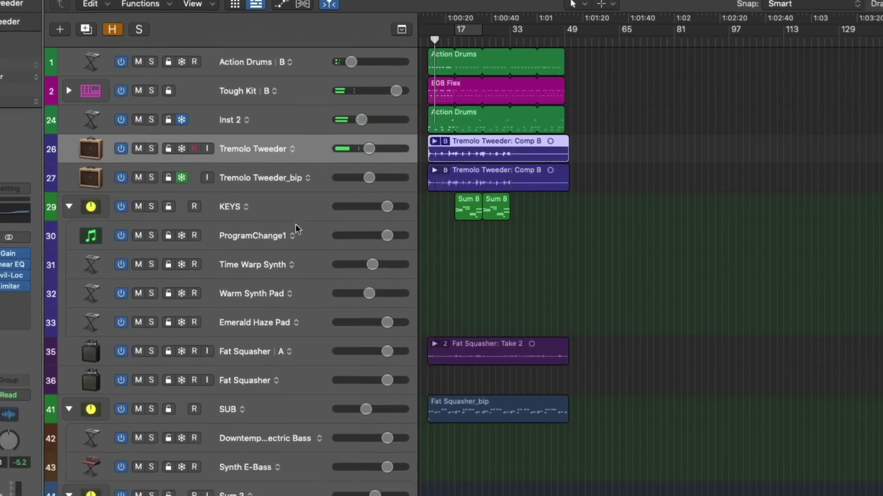
# In the Mixer, make the Large Room, Large Hall and Small Plate aux channels Solo-Safe
pyautogui.press('x')
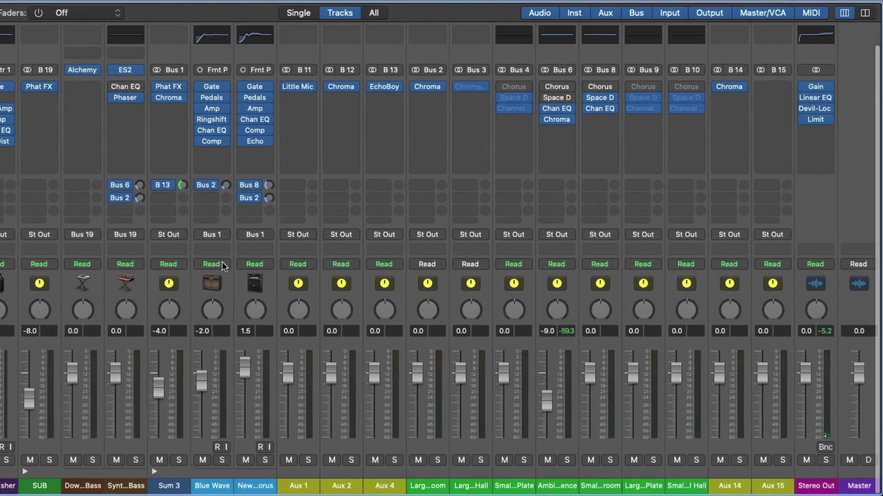
pyautogui.click(416, 482)
pyautogui.keyDown('shift'); pyautogui.click(516, 484); pyautogui.keyUp('shift')
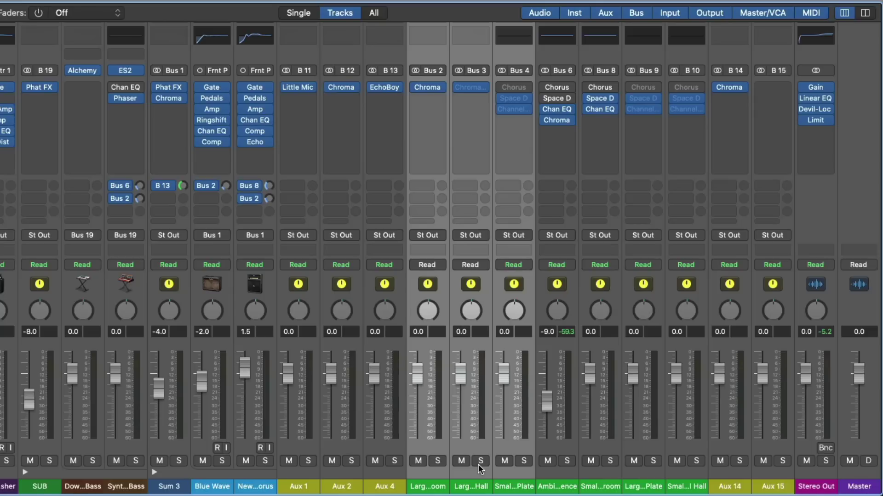
pyautogui.keyDown('ctrl'); pyautogui.click(438, 461); pyautogui.keyUp('ctrl')
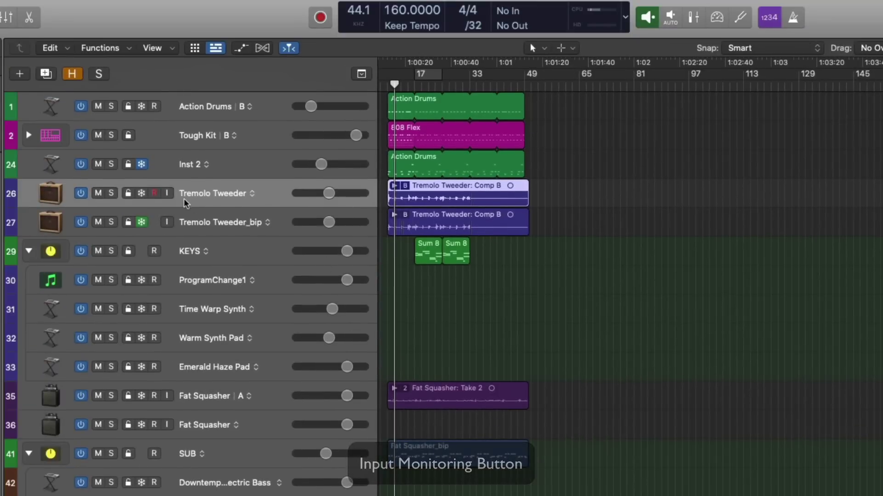
# Turn on the Input Monitoring button in the Tremolo Tweeder track header
pyautogui.click(168, 193)
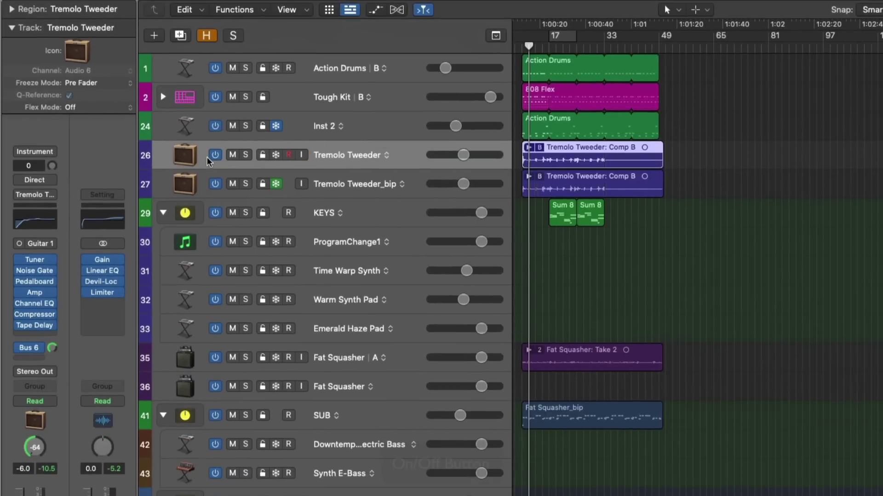
# Select Action Drums and toggle its On/Off button off, on, and off again
pyautogui.click(324, 70)
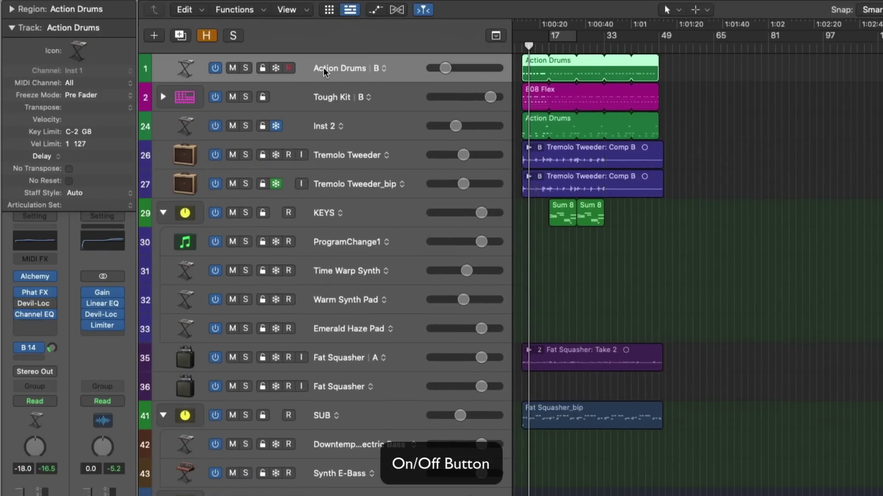
pyautogui.click(215, 68)
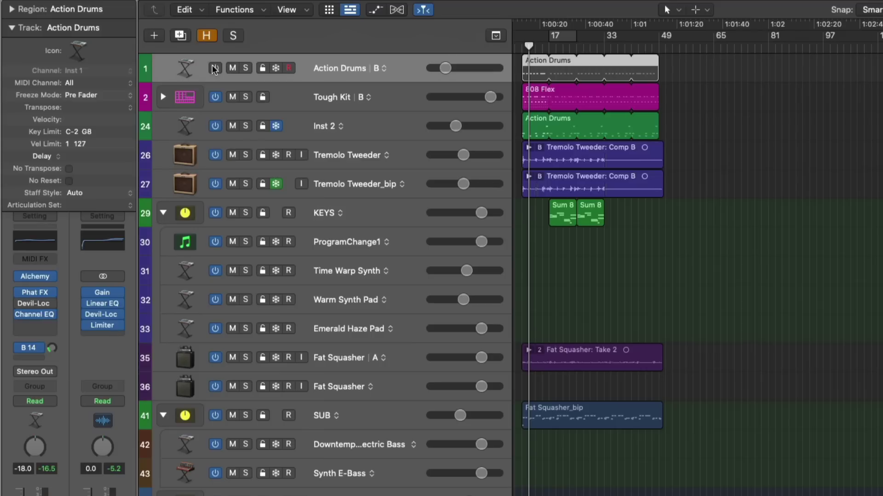
pyautogui.click(214, 69)
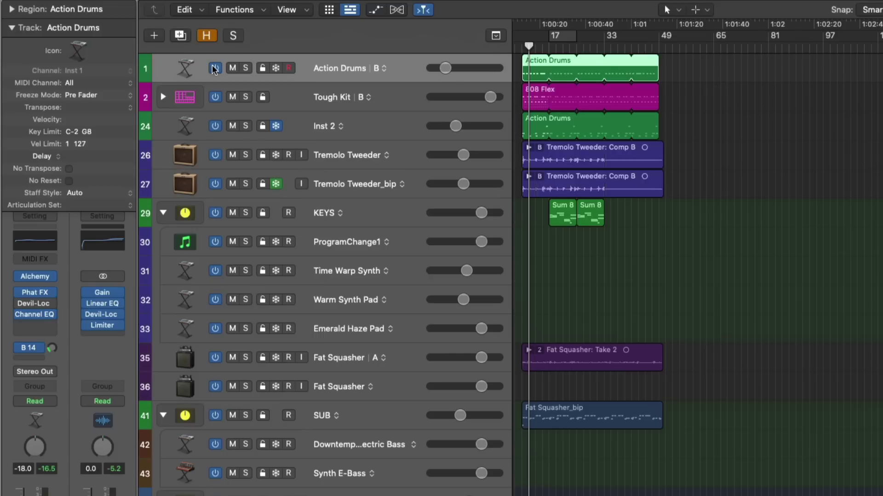
pyautogui.click(214, 69)
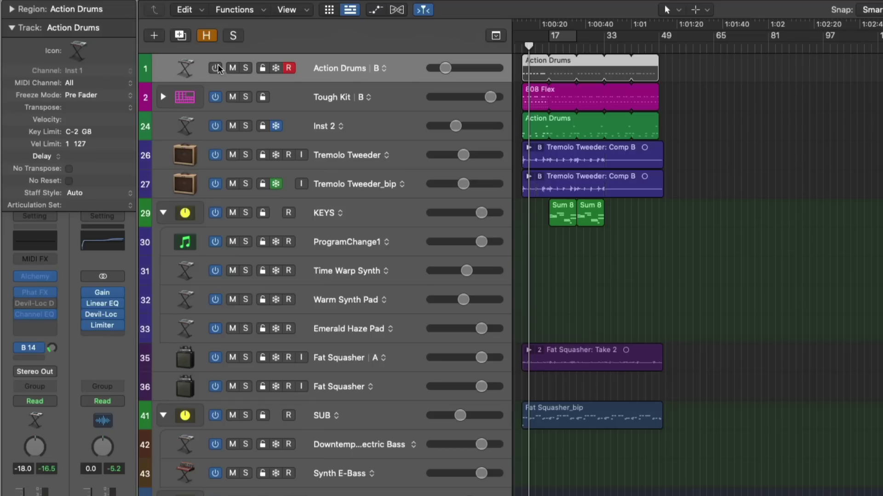
# Switch Action Drums back on, then freeze the Inst 2 Fat Squasher A track and play to render it
pyautogui.click(215, 68)
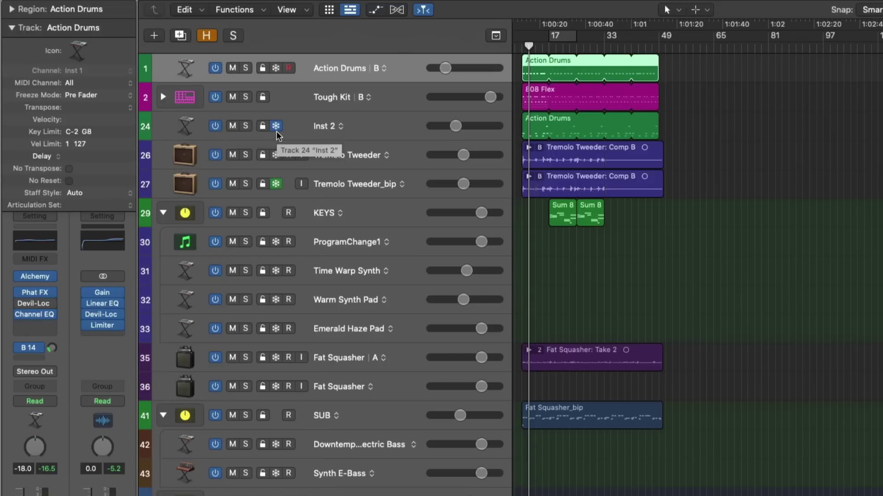
pyautogui.click(370, 129)
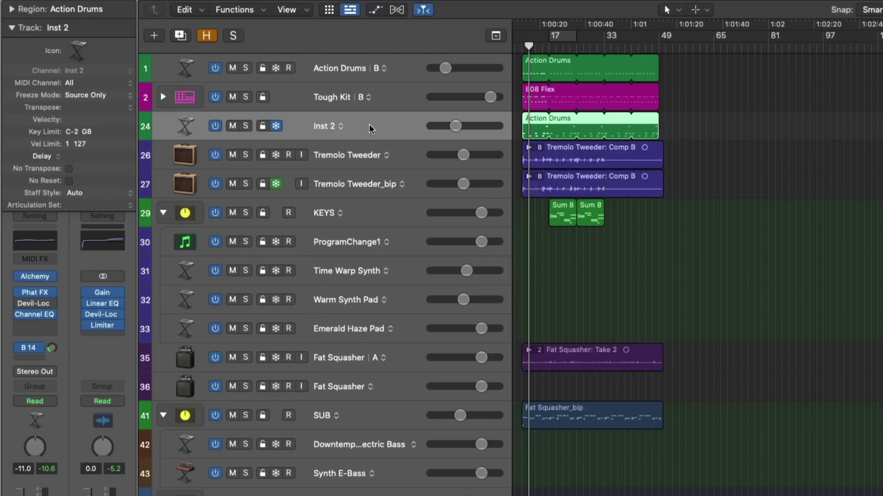
pyautogui.click(276, 357)
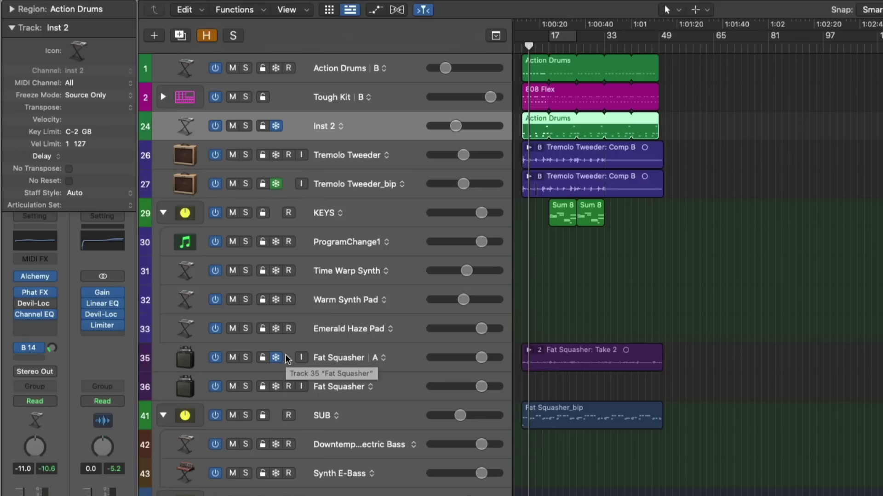
pyautogui.press('space')
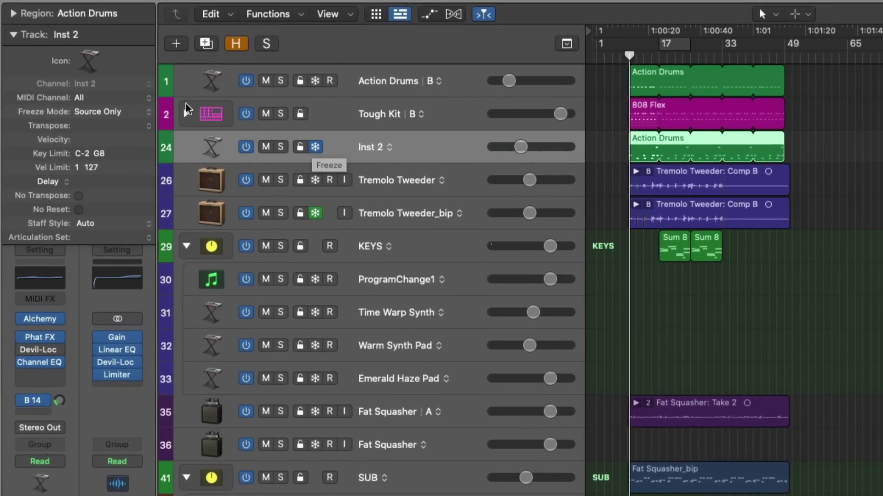
pyautogui.click(18, 36)
pyautogui.click(18, 36)
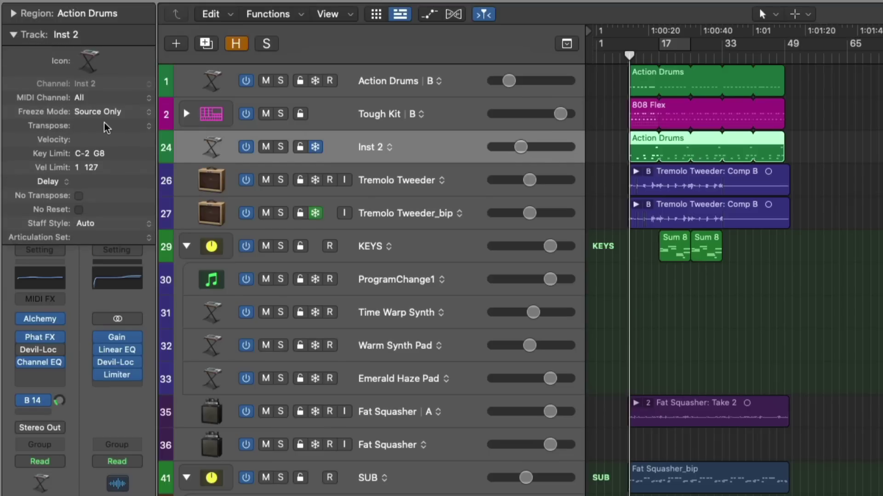
pyautogui.click(651, 146)
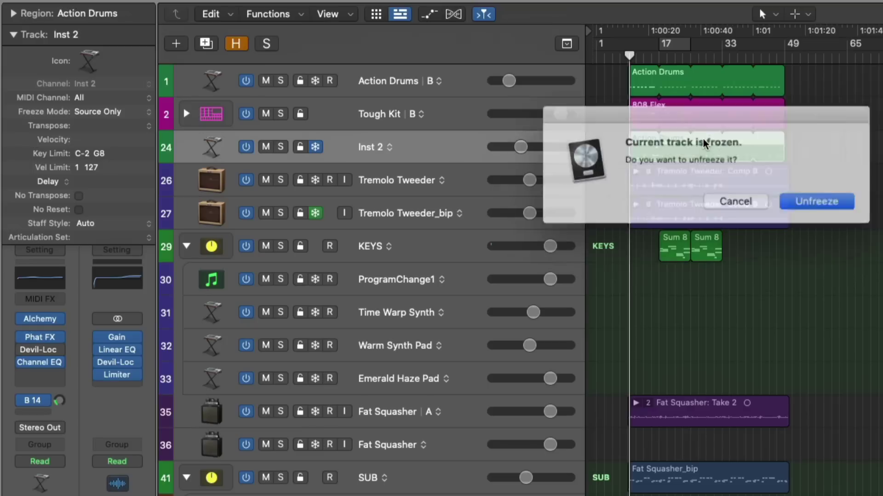
pyautogui.click(733, 198)
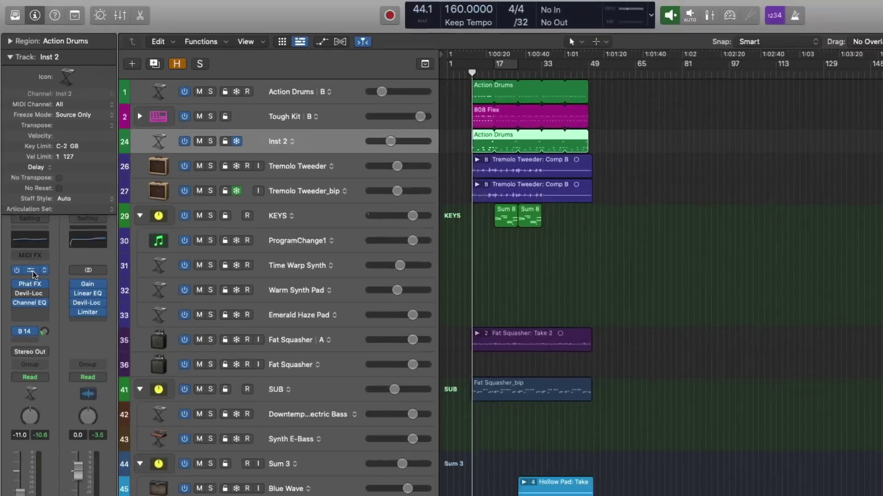
pyautogui.click(44, 321)
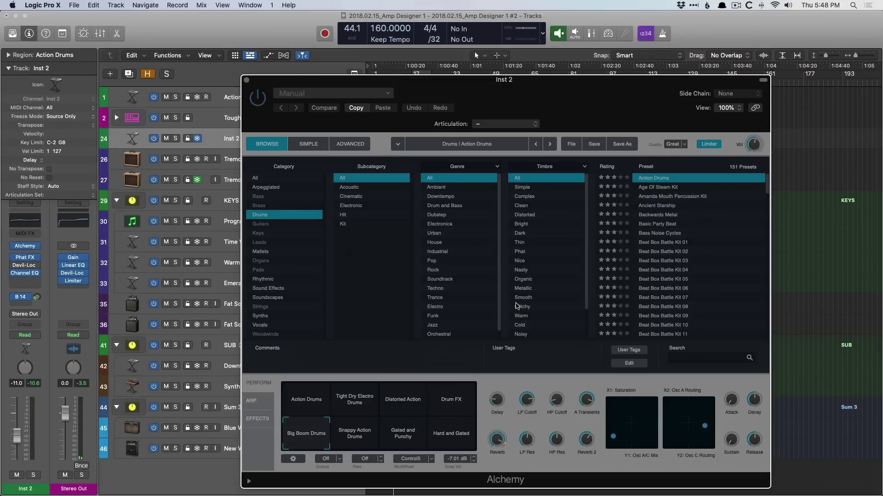
pyautogui.click(246, 80)
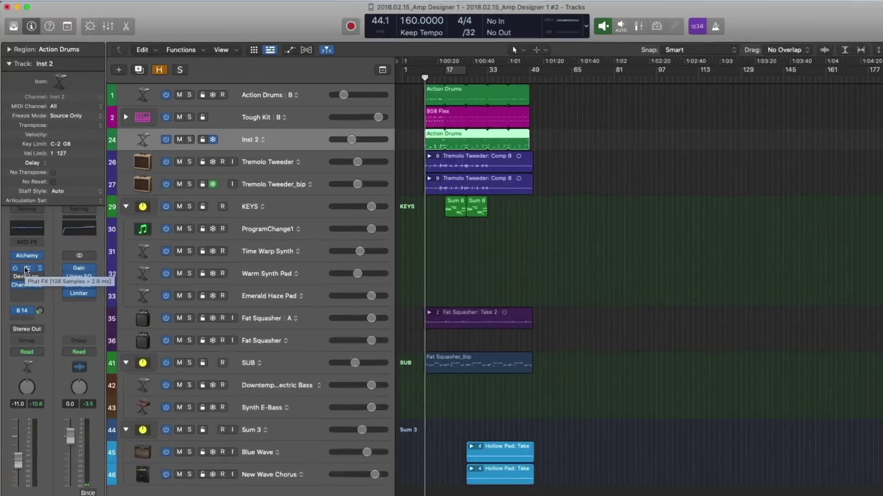
pyautogui.click(246, 182)
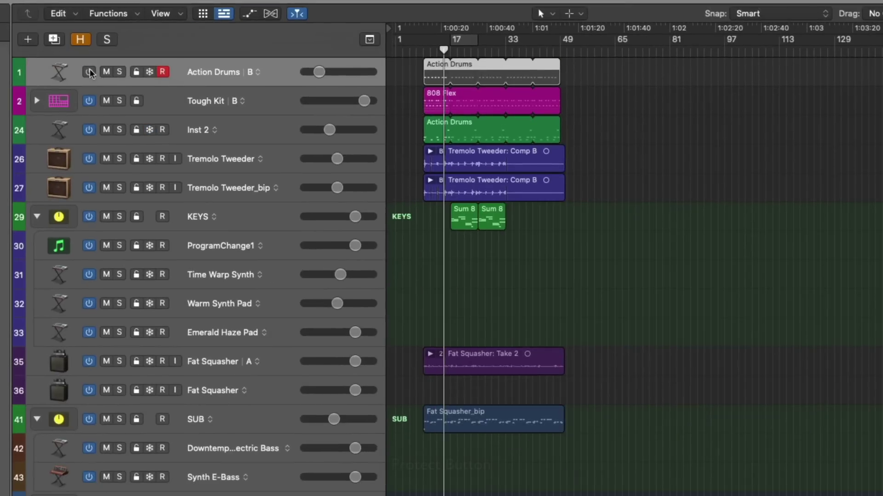
# Protect Action Drums, then protect every track in the project
pyautogui.click(300, 80)
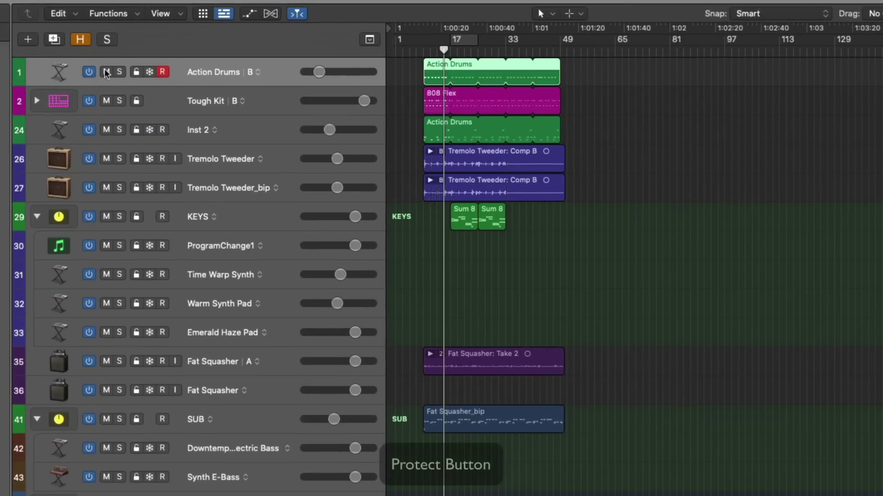
pyautogui.click(136, 73)
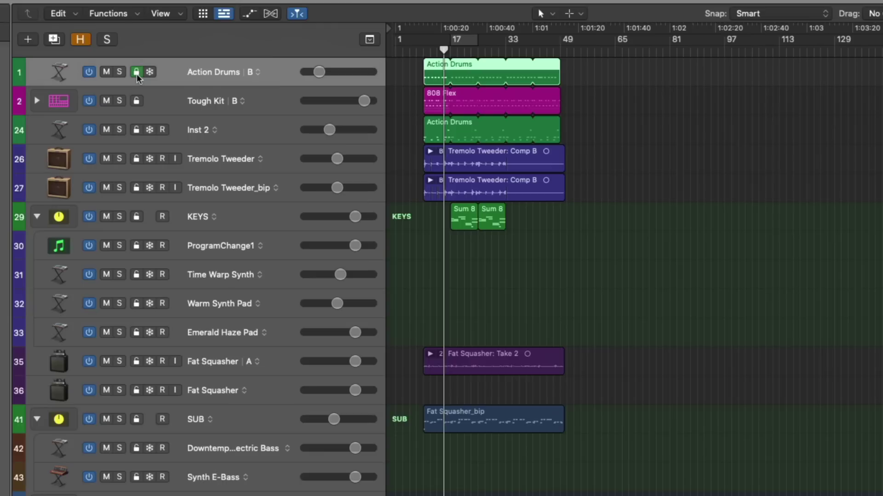
pyautogui.click(137, 73)
pyautogui.keyDown('alt'); pyautogui.click(137, 72); pyautogui.keyUp('alt')
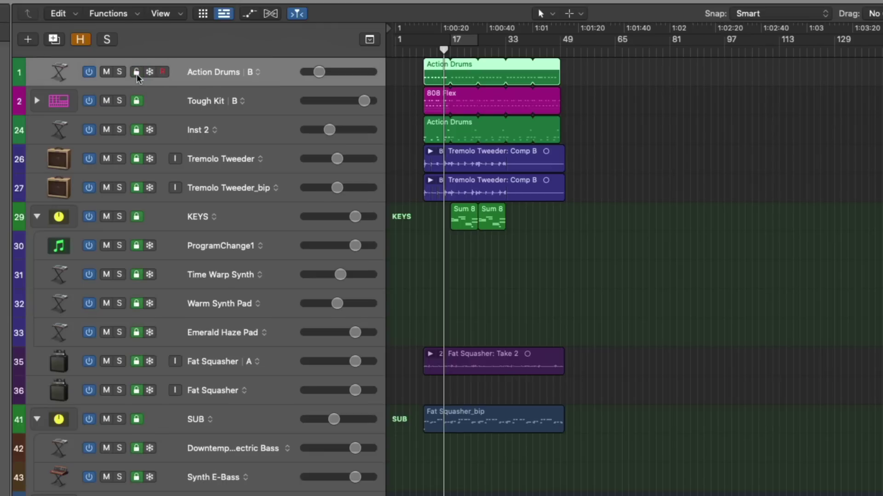
pyautogui.click(137, 72)
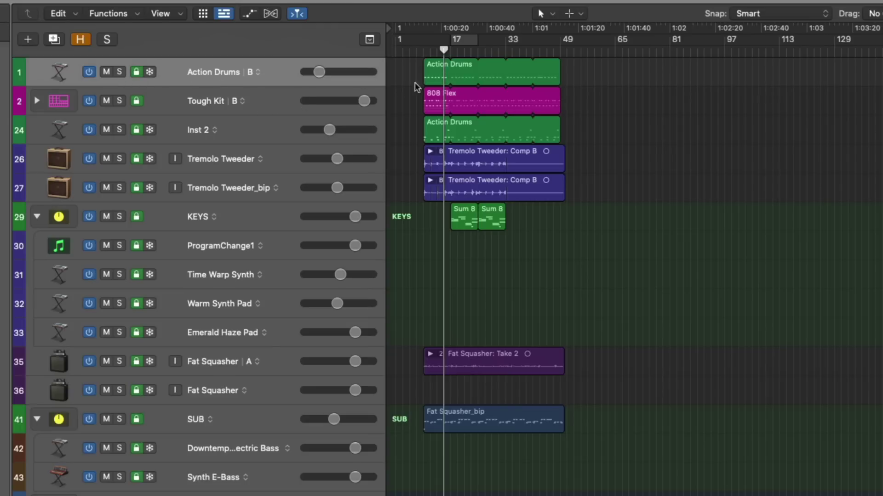
# Try moving and editing the protected regions, dismissing each protected-track warning
pyautogui.moveTo(414, 73); pyautogui.dragTo(575, 491)
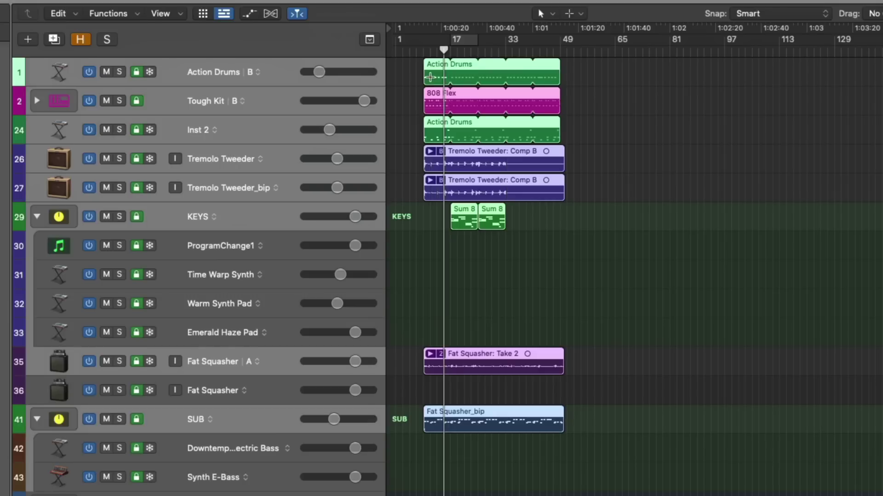
pyautogui.moveTo(432, 67); pyautogui.dragTo(741, 82)
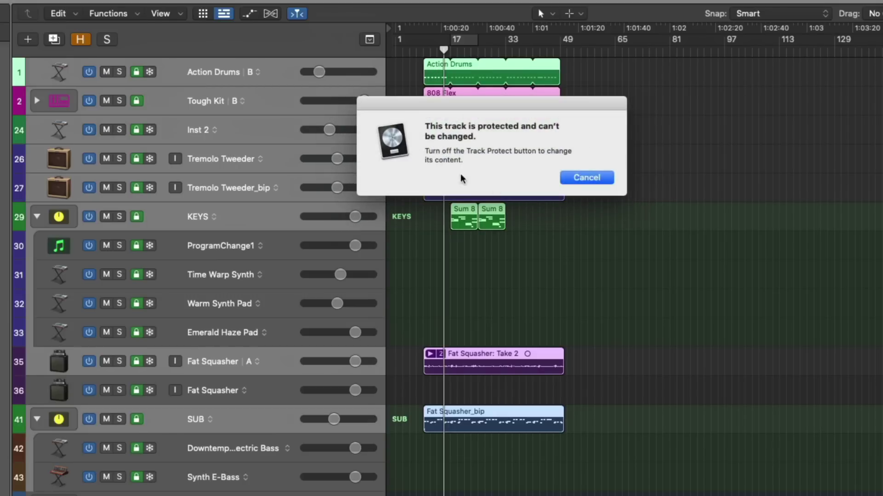
pyautogui.click(575, 178)
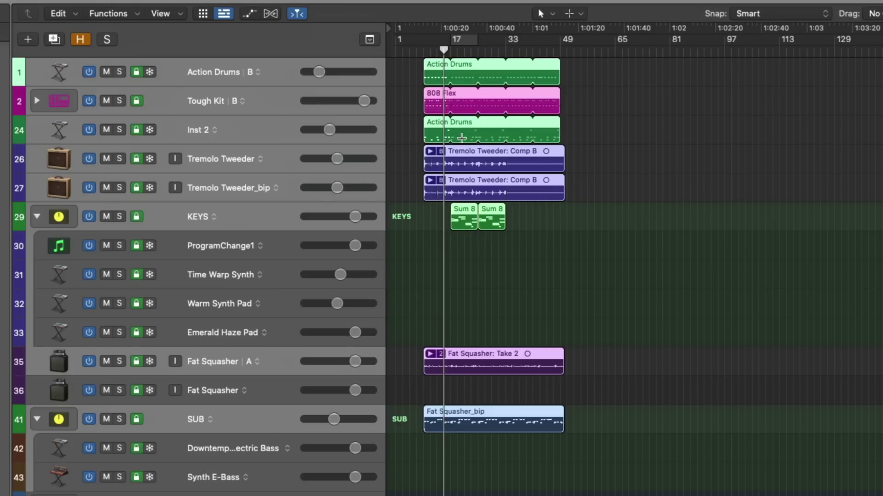
pyautogui.click(462, 138)
pyautogui.click(570, 180)
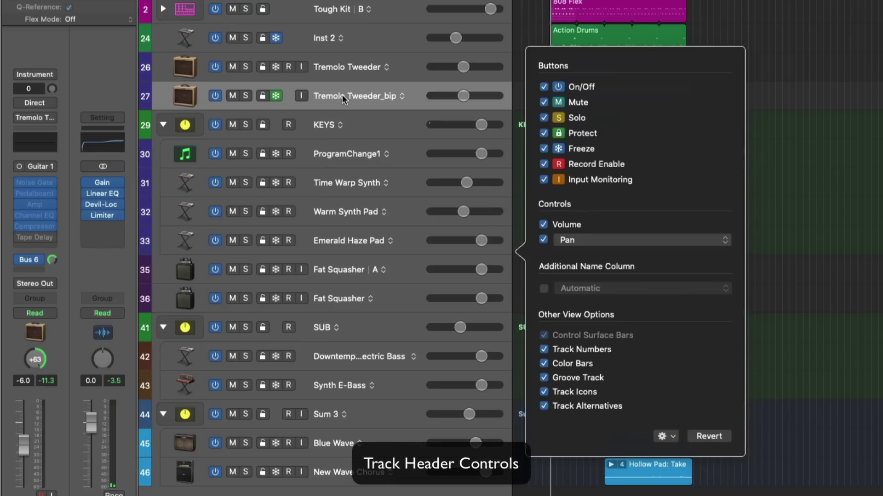
# Remove Volume from the track headers while keeping Pan, then close the configuration
pyautogui.click(544, 224)
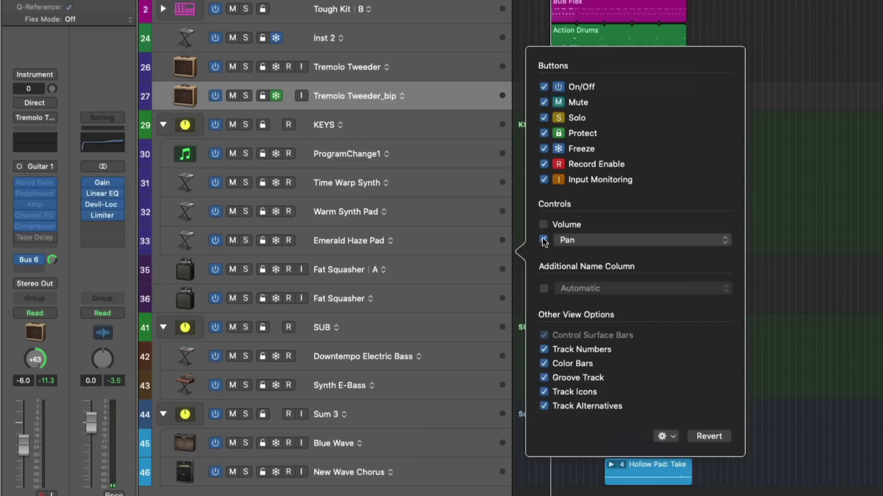
pyautogui.click(543, 239)
pyautogui.click(543, 240)
pyautogui.click(757, 208)
# Enlarge the track rows, test the ProgramChange1 pan knob, and switch header knobs to Send 1
pyautogui.press('super+Down')
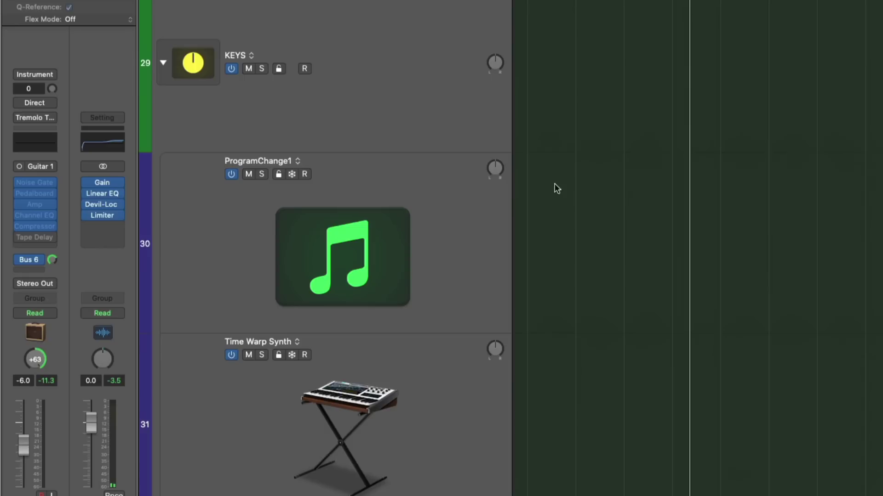
pyautogui.scroll(-3, 553, 191)
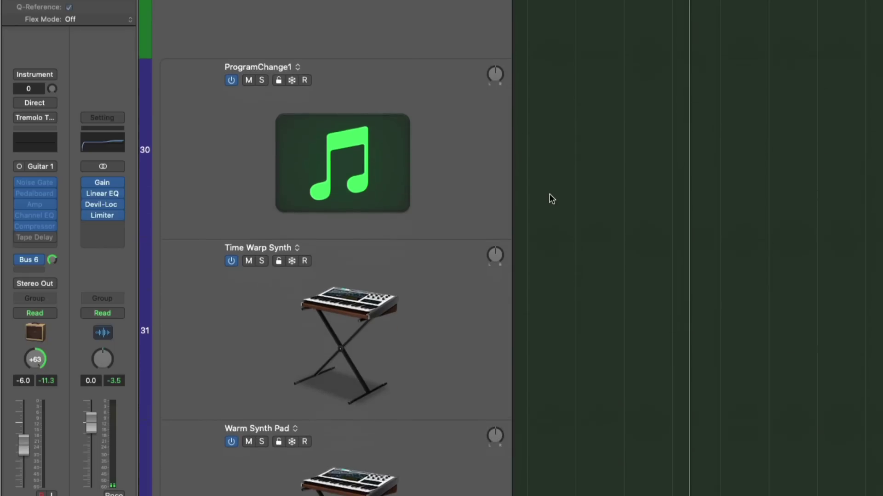
pyautogui.moveTo(497, 75)
pyautogui.mouseDown()
pyautogui.moveTo(496, 89)
pyautogui.moveTo(497, 60)
pyautogui.mouseUp()
pyautogui.keyDown('alt'); pyautogui.click(497, 73); pyautogui.keyUp('alt')
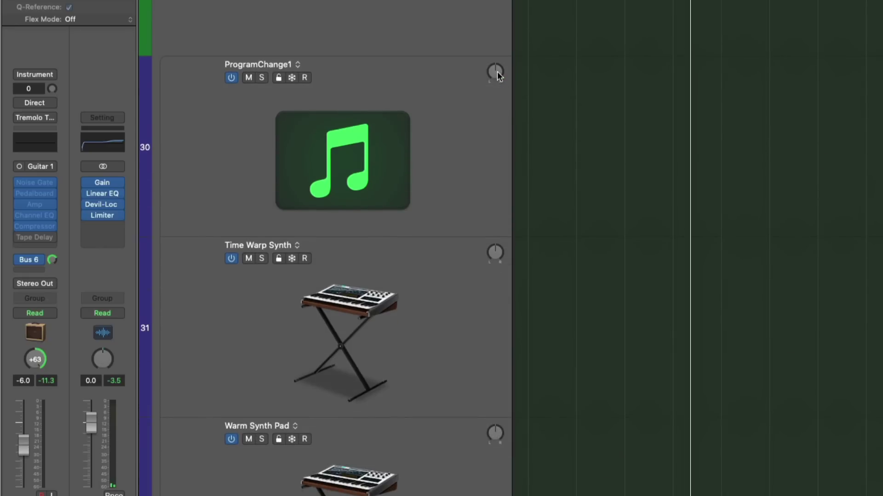
pyautogui.rightClick(497, 72)
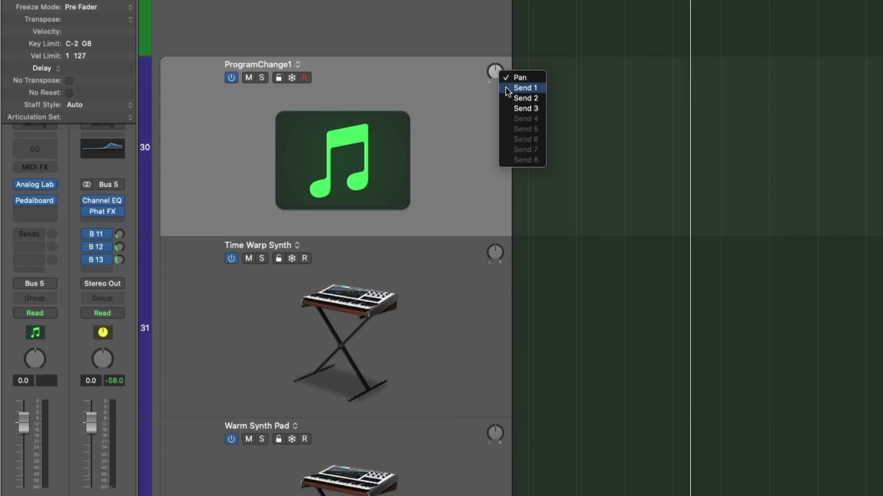
pyautogui.click(505, 88)
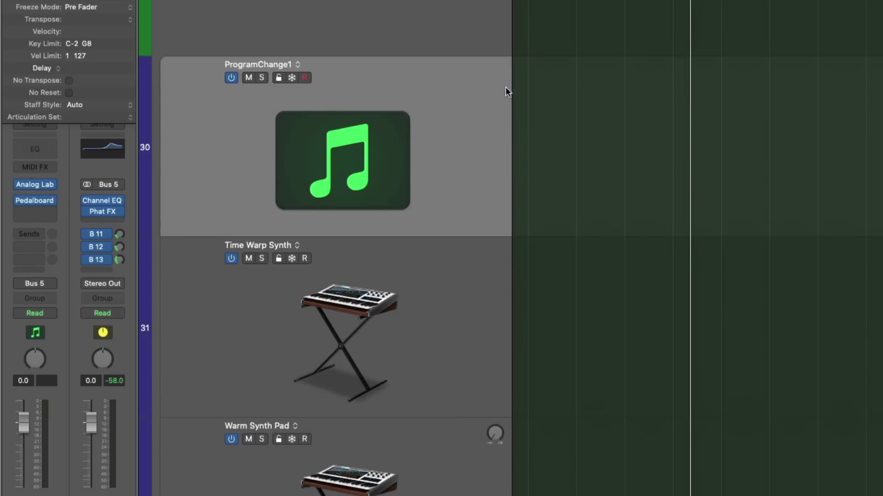
# Raise Warm Synth Pad's Send 1 level to -19.5 dB and select that track
pyautogui.scroll(5, 490, 124)
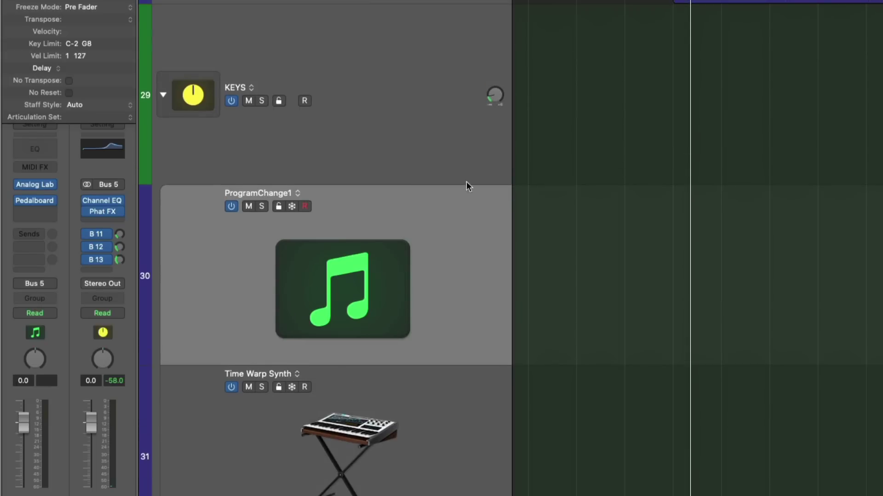
pyautogui.scroll(-12, 478, 240)
pyautogui.click(494, 218)
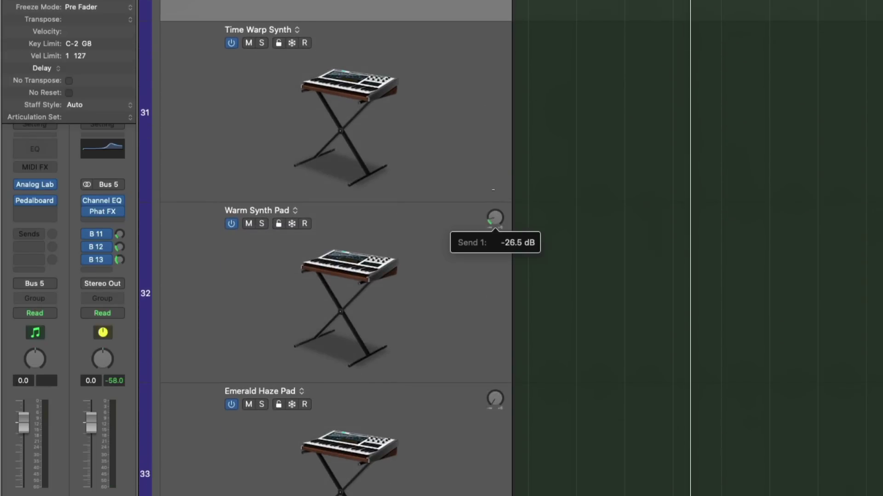
pyautogui.moveTo(494, 217); pyautogui.dragTo(489, 162)
pyautogui.click(377, 308)
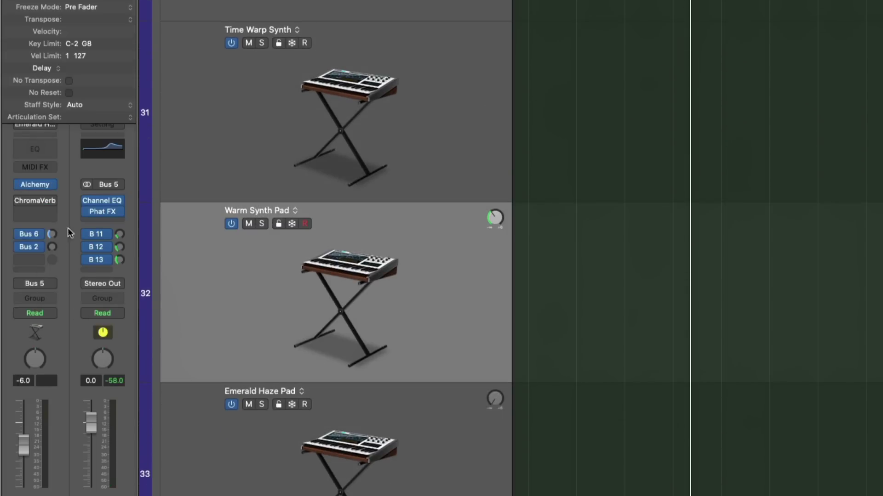
pyautogui.moveTo(495, 217)
pyautogui.mouseDown()
pyautogui.moveTo(494, 229)
pyautogui.moveTo(494, 216)
pyautogui.mouseUp()
# Set the track header Controls knobs to Pan instead of Send 1
pyautogui.hotkey('alt', 't')
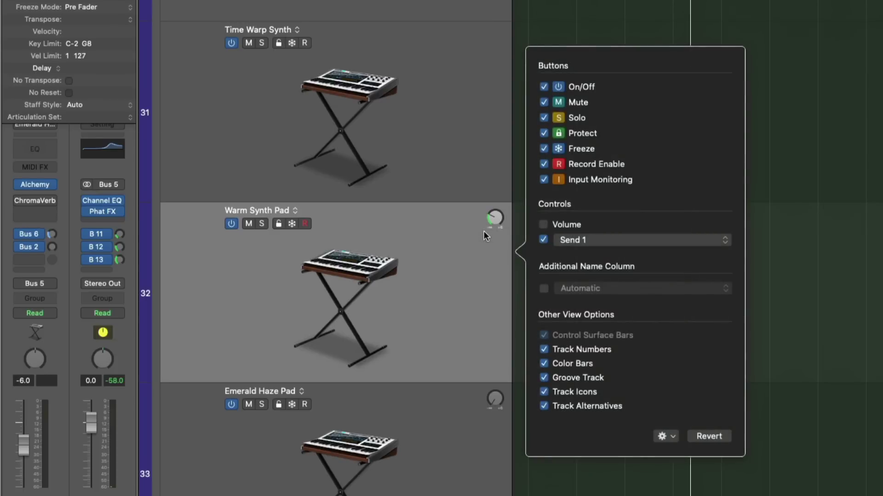
pyautogui.click(583, 241)
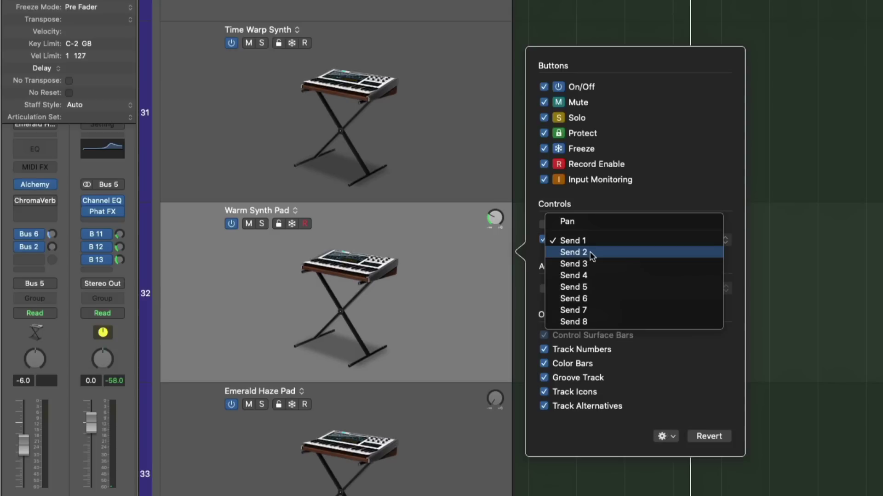
pyautogui.click(586, 224)
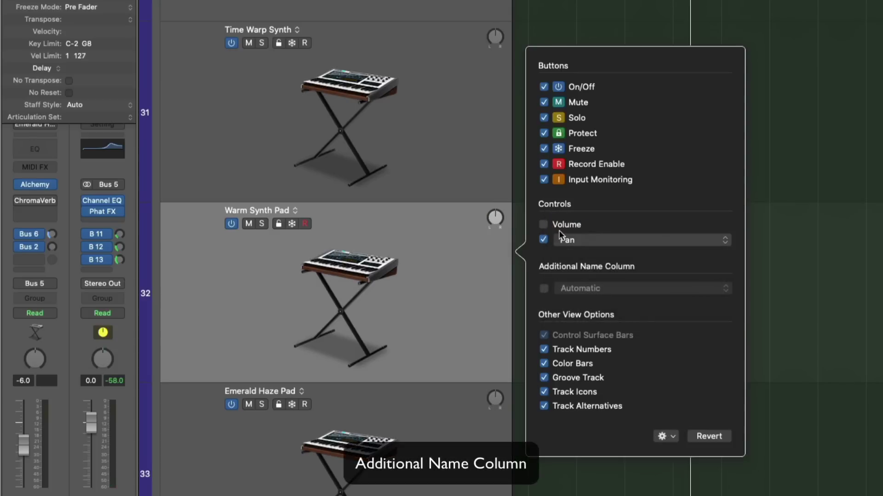
# Try each Additional Name Column option, return it to Automatic, then switch the column off
pyautogui.click(543, 288)
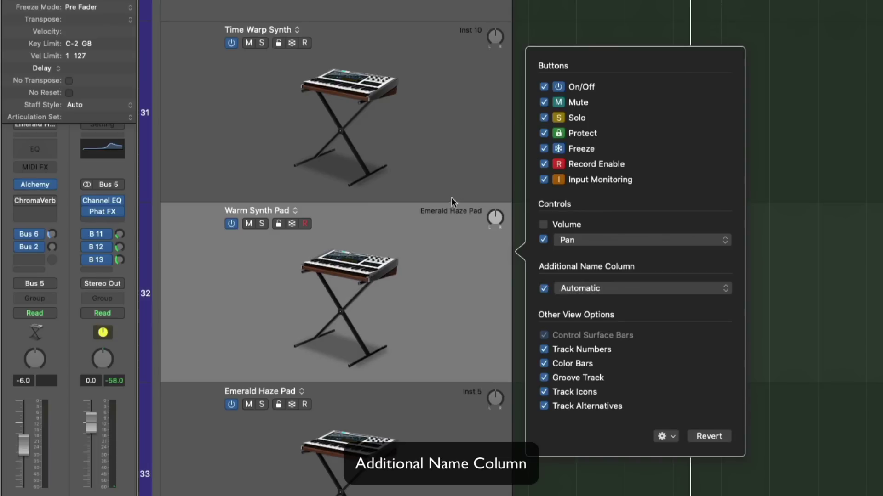
pyautogui.click(572, 288)
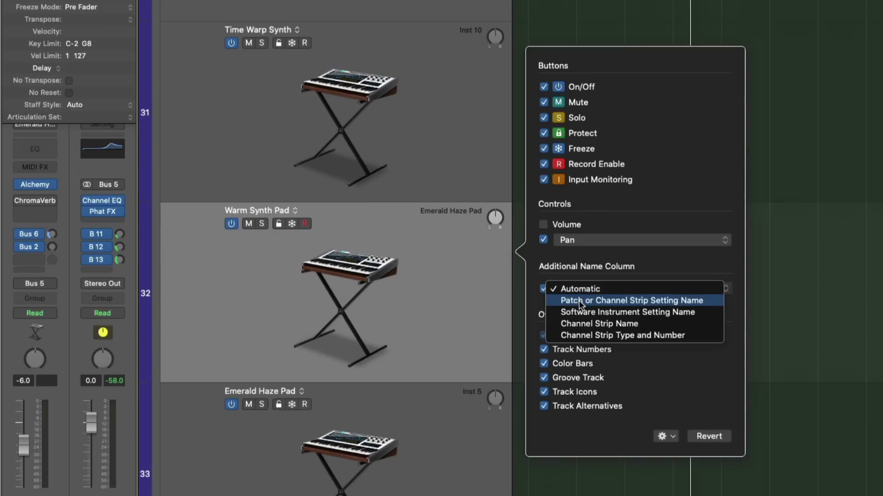
pyautogui.click(578, 300)
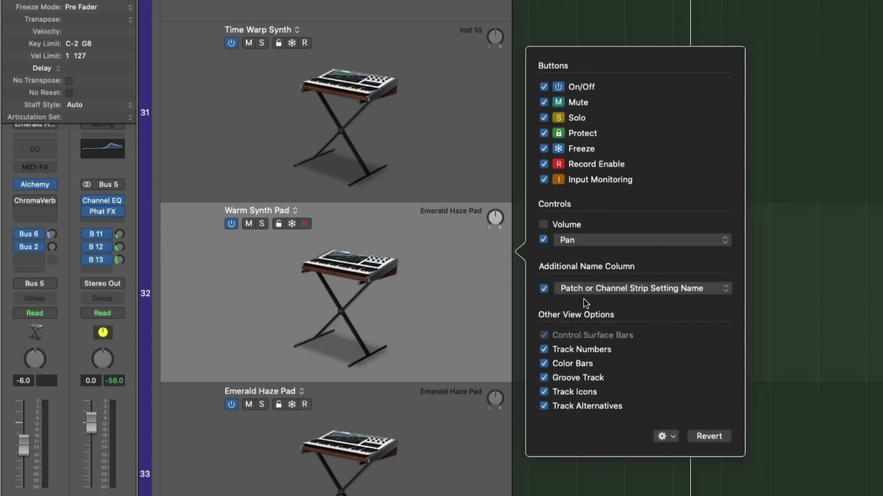
pyautogui.click(585, 290)
pyautogui.click(585, 302)
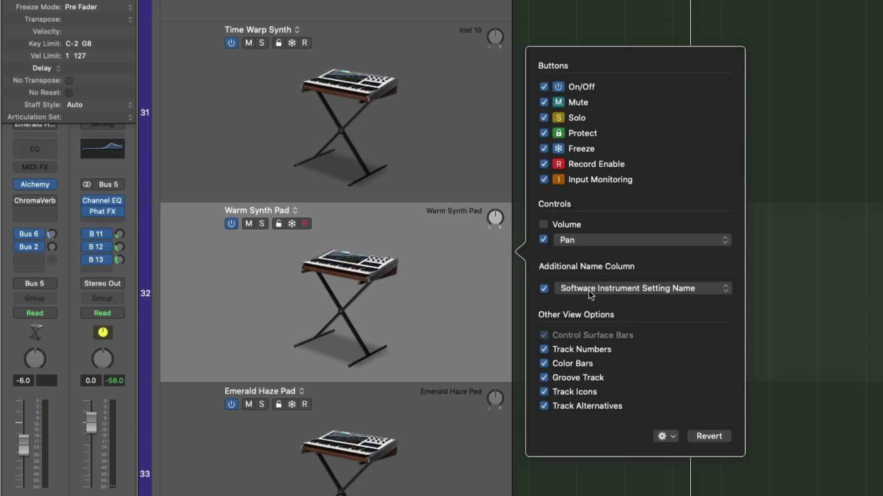
pyautogui.click(589, 291)
pyautogui.click(590, 300)
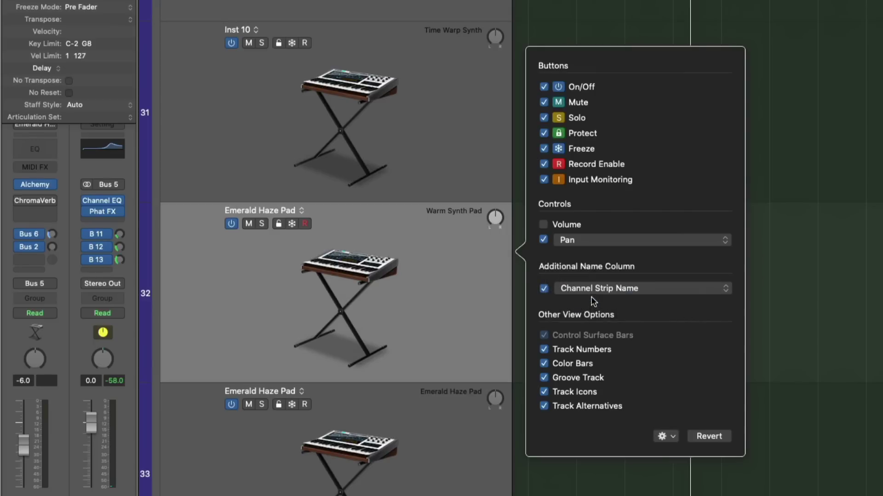
pyautogui.click(591, 291)
pyautogui.click(590, 300)
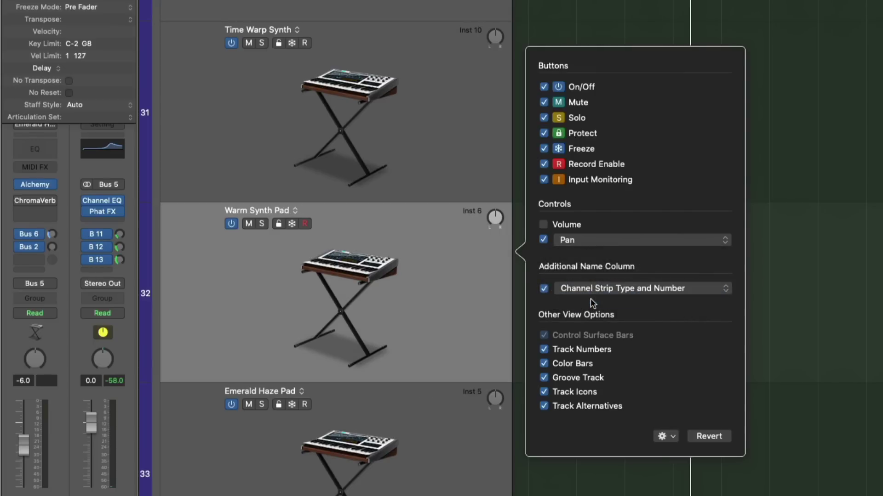
pyautogui.click(586, 287)
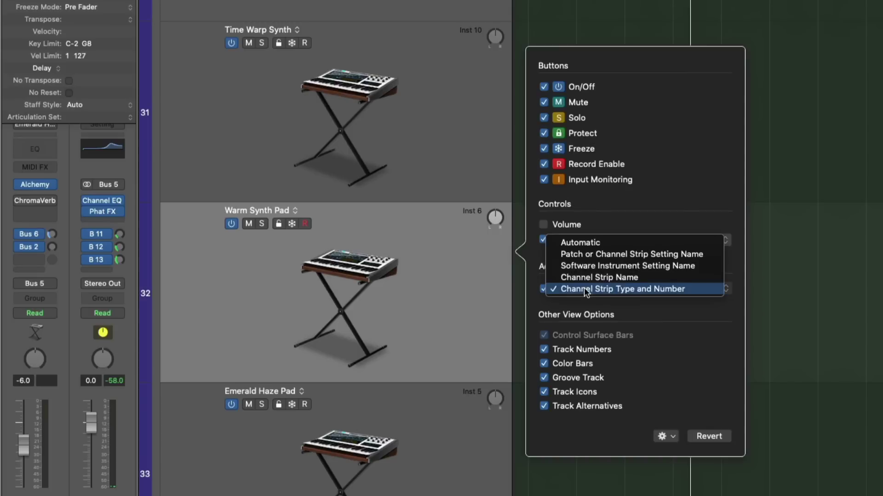
pyautogui.click(570, 236)
pyautogui.click(544, 289)
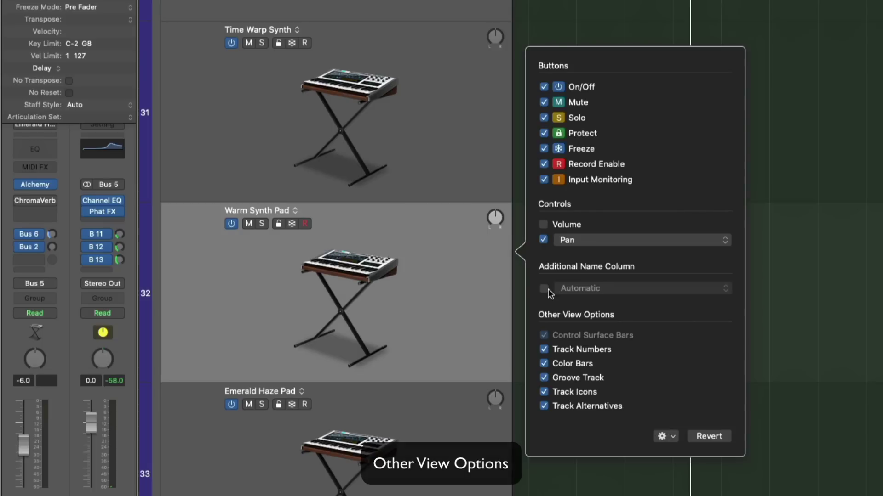
# Toggle Track Numbers off and back on, then close the header options
pyautogui.click(564, 350)
pyautogui.click(564, 349)
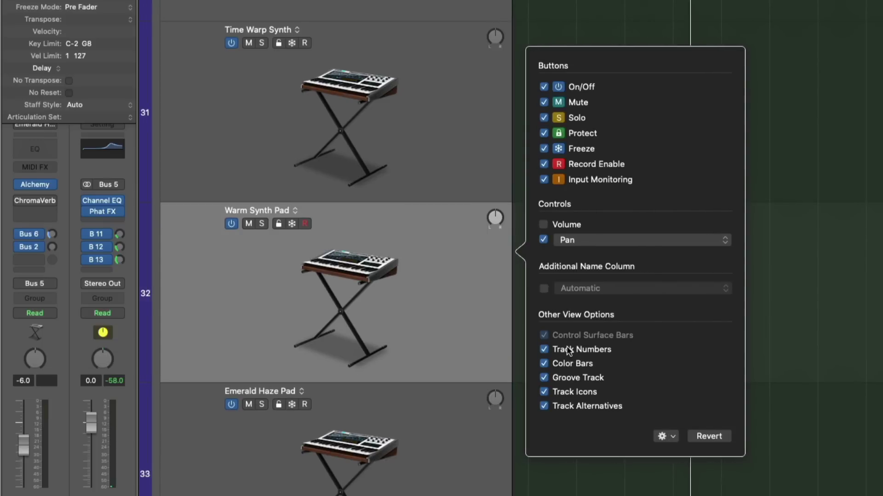
pyautogui.click(567, 349)
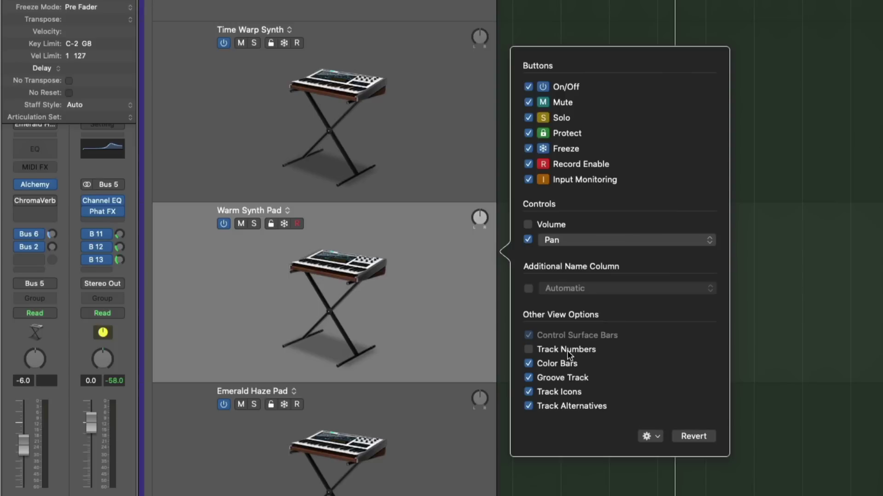
pyautogui.click(567, 350)
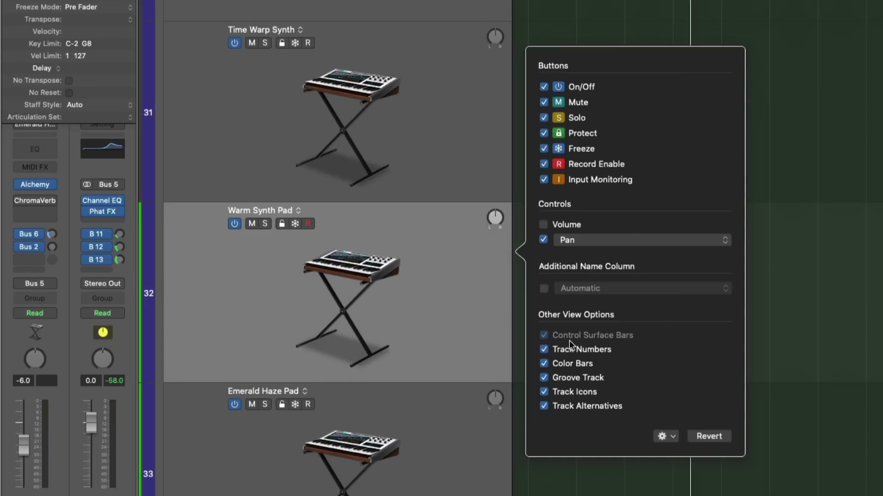
pyautogui.click(817, 264)
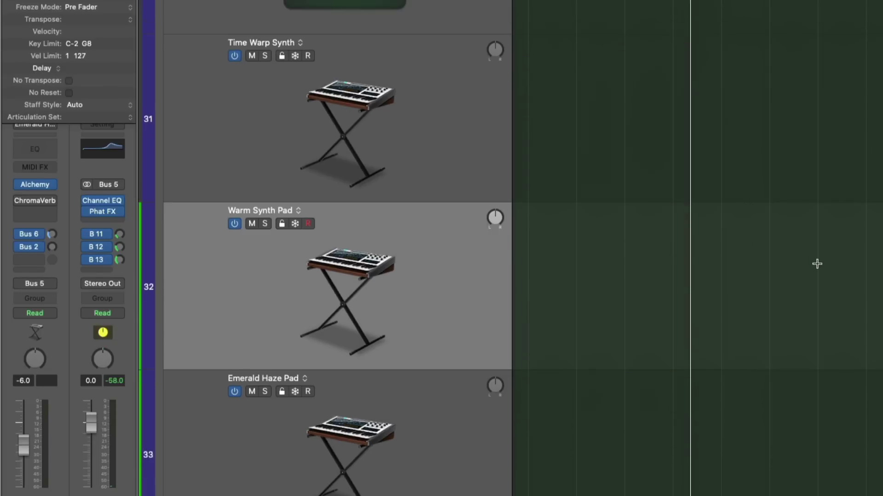
pyautogui.scroll(-6, 817, 263)
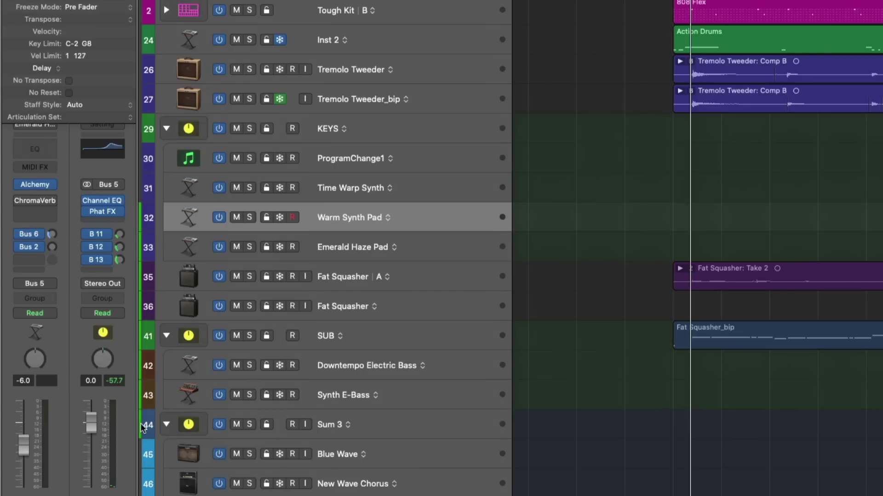
pyautogui.moveTo(144, 430)
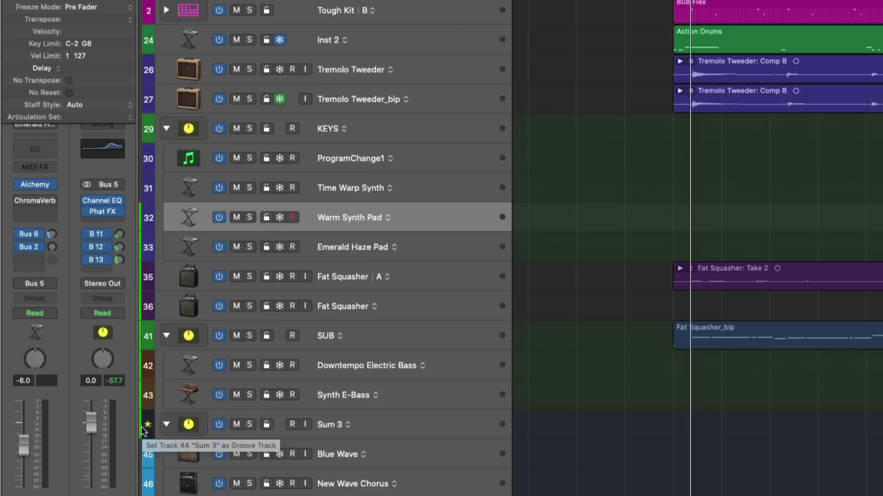
# Toggle Color Bars off and back on, then open and close the Mixer
pyautogui.hotkey('alt', 't')
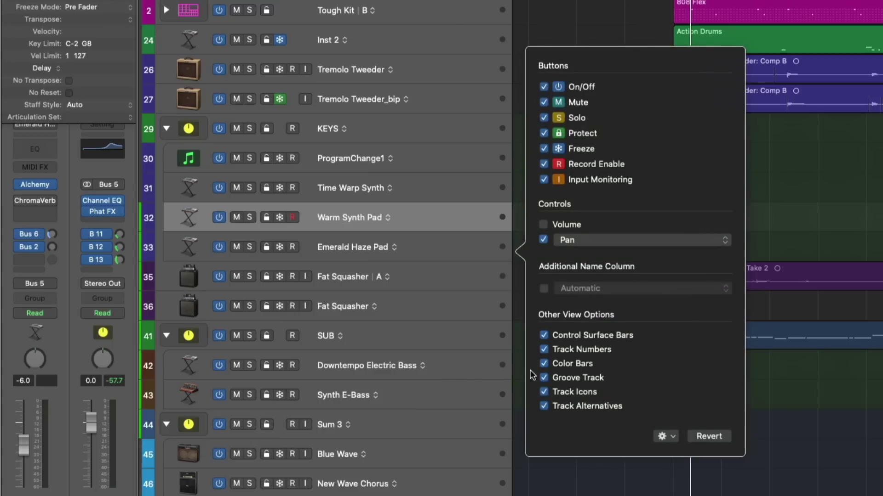
pyautogui.click(545, 365)
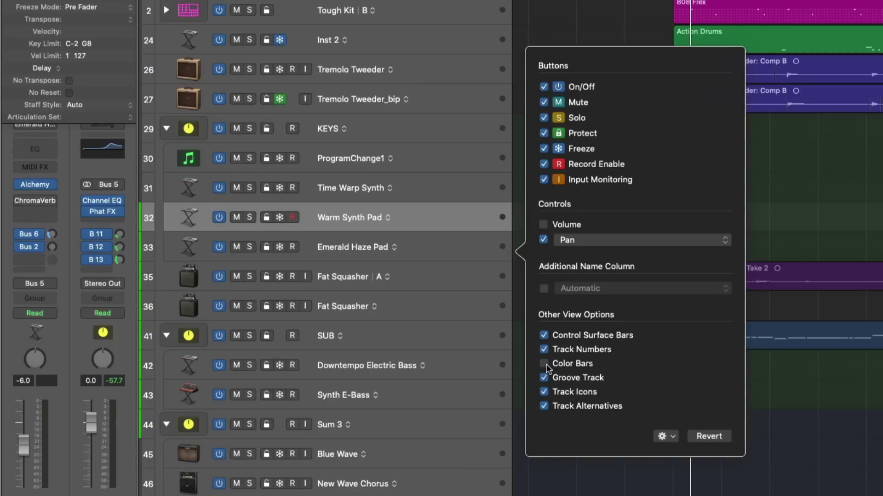
pyautogui.click(544, 365)
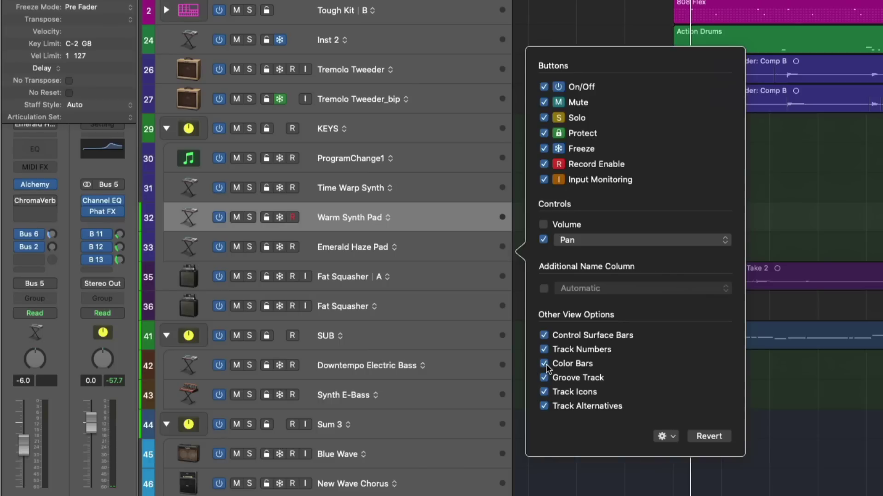
pyautogui.click(614, 482)
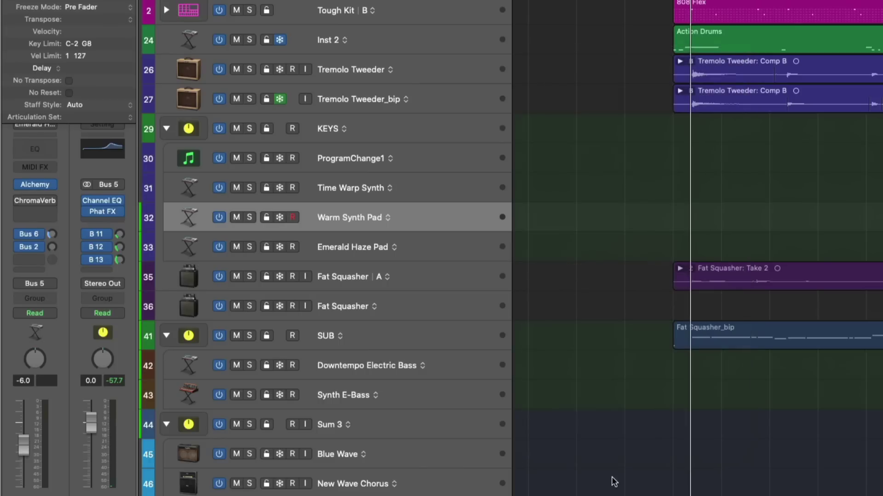
pyautogui.press('x')
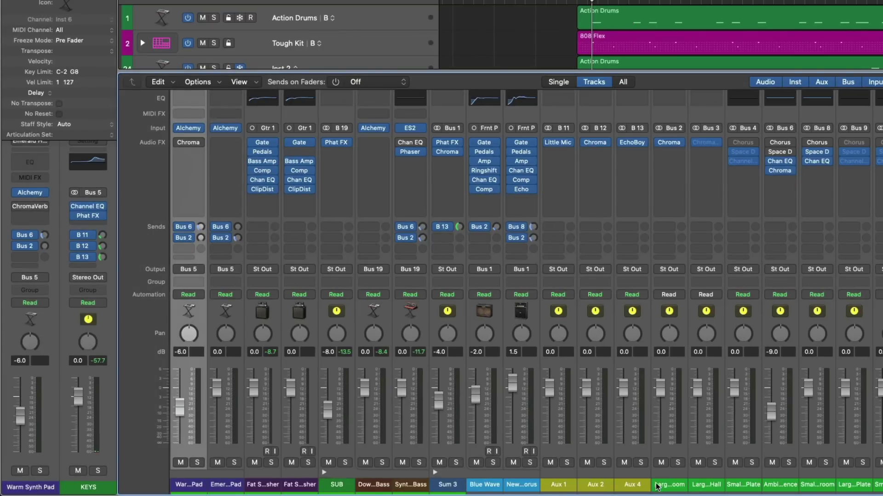
pyautogui.press('x')
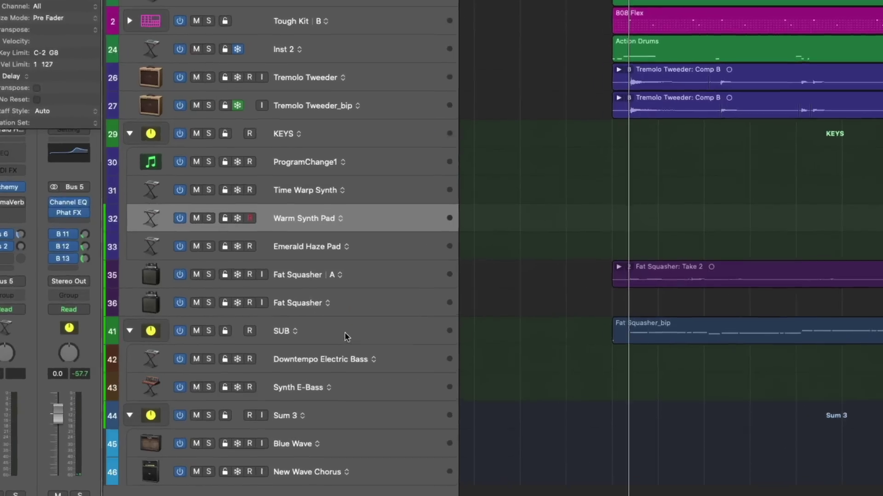
# Toggle Track Icons off and back on and close the header options
pyautogui.hotkey('alt', 't')
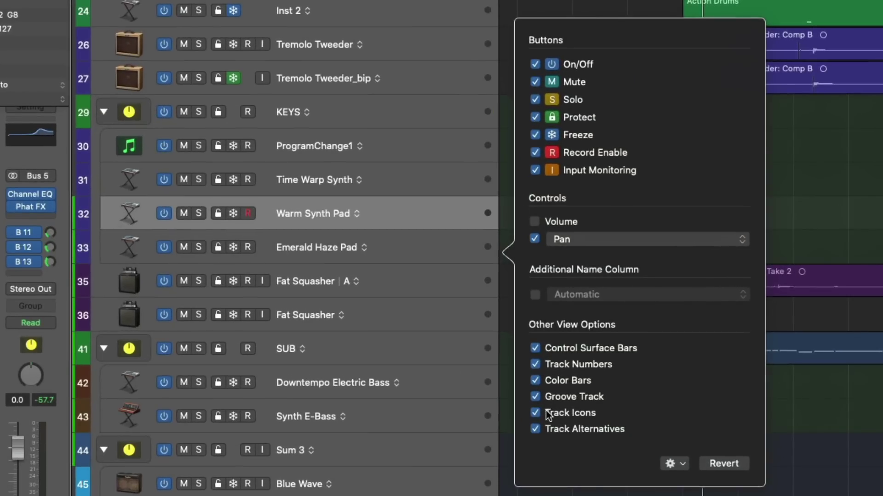
pyautogui.click(547, 412)
pyautogui.click(547, 412)
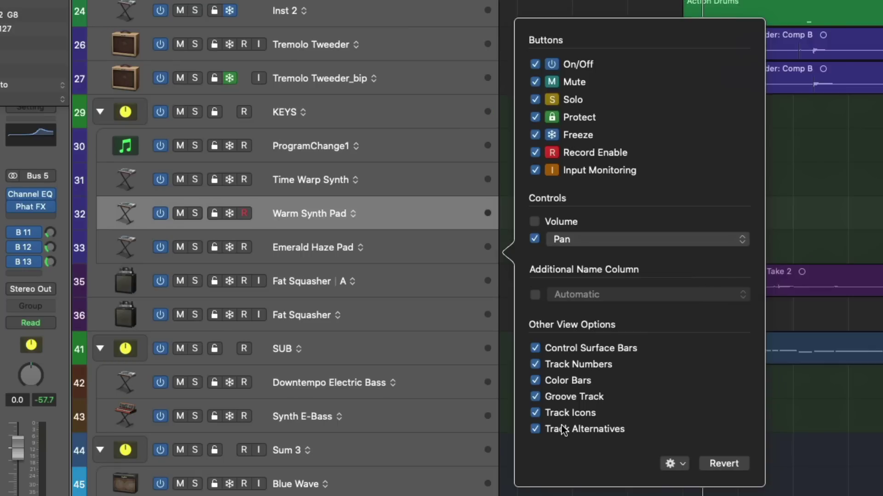
pyautogui.click(566, 492)
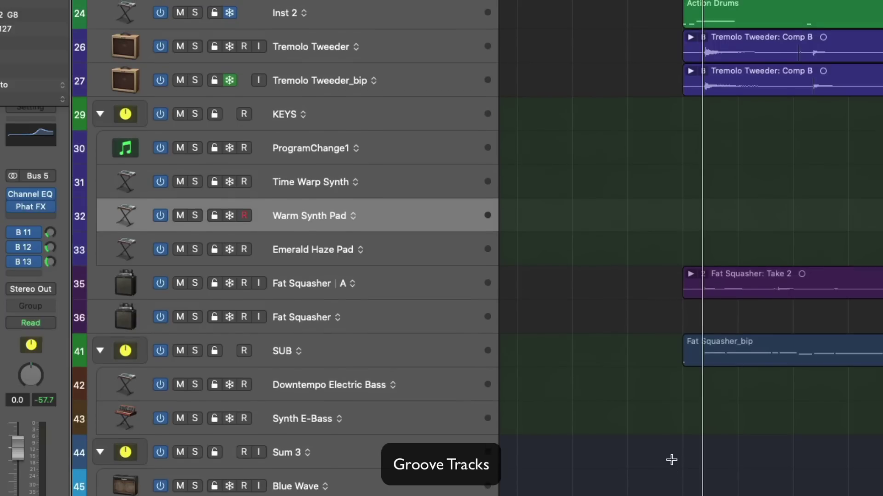
# Make Fat Squasher | A the groove track, then select SUB, Inst 2, Tough Kit and Action Drums
pyautogui.click(442, 287)
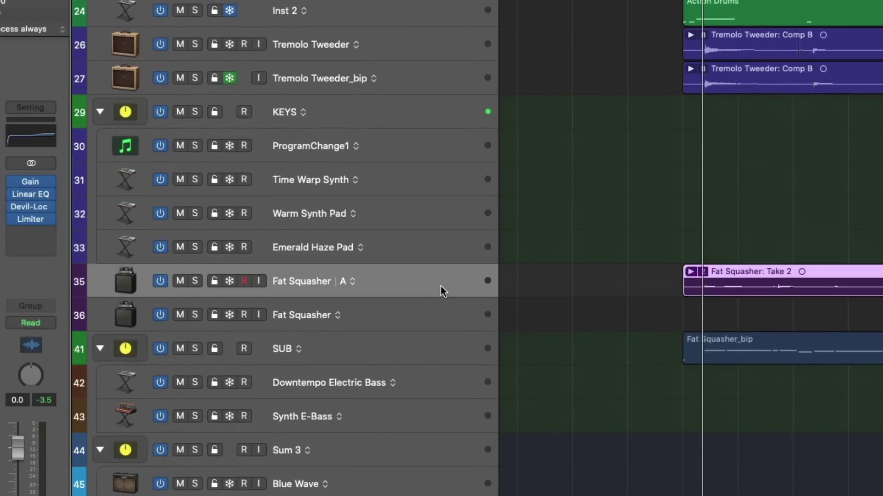
pyautogui.click(81, 282)
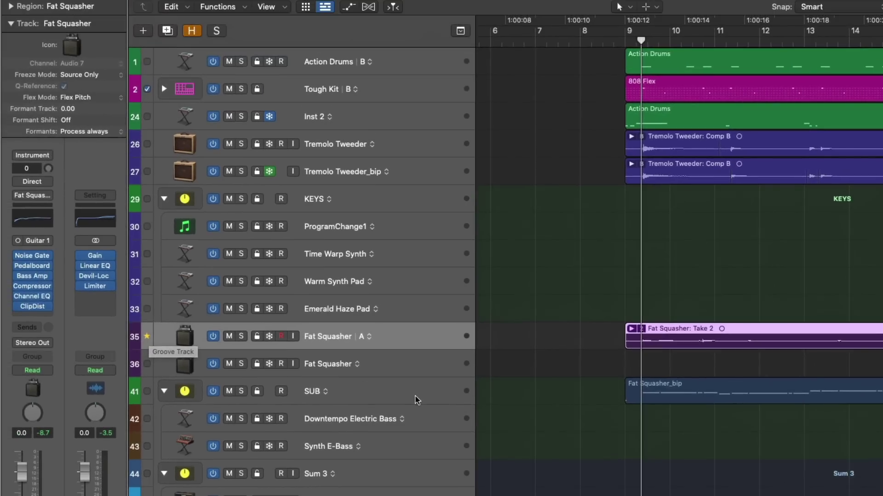
pyautogui.click(427, 349)
pyautogui.moveTo(403, 128); pyautogui.dragTo(404, 63)
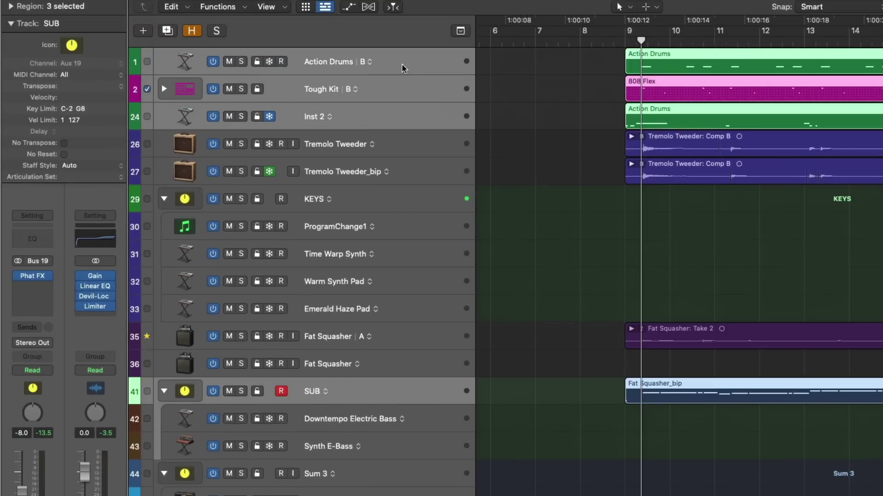
# Enable Match Groove Track on SUB and Action Drums, keep Inst 2 frozen, and solo the selection
pyautogui.click(147, 391)
pyautogui.click(147, 62)
pyautogui.click(148, 116)
pyautogui.click(594, 159)
pyautogui.rightClick(328, 115)
pyautogui.press('Escape')
pyautogui.keyDown('super'); pyautogui.click(368, 112); pyautogui.keyUp('super')
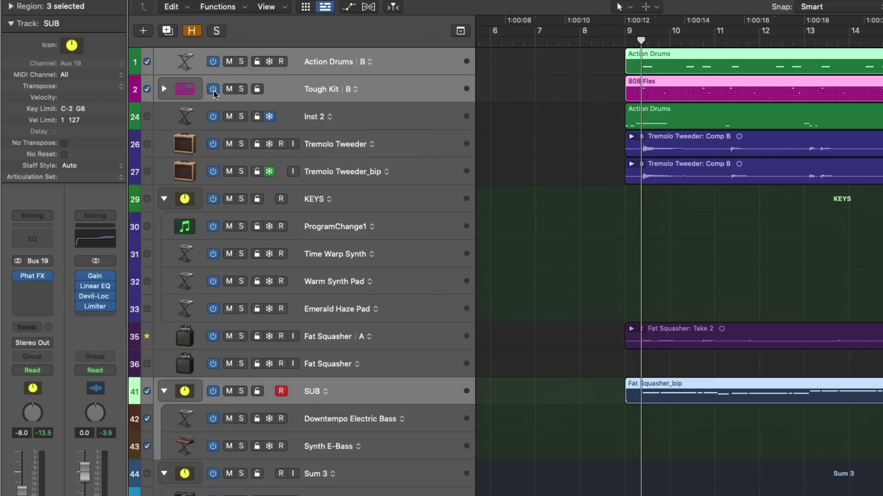
pyautogui.click(241, 88)
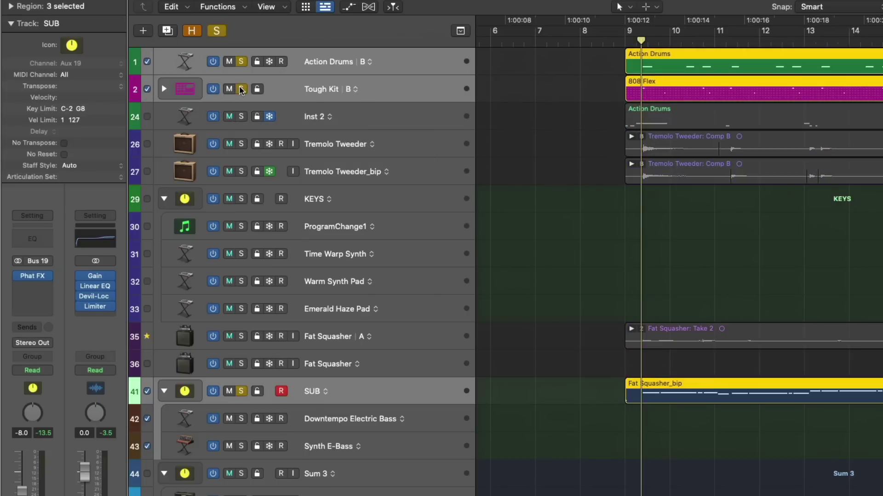
# Open Fat Squasher_bip in the Piano Roll and compare notes with SUB's groove matching off and on
pyautogui.keyDown('ctrl'); pyautogui.keyDown('alt'); pyautogui.click(570, 308); pyautogui.keyUp('alt'); pyautogui.keyUp('ctrl')
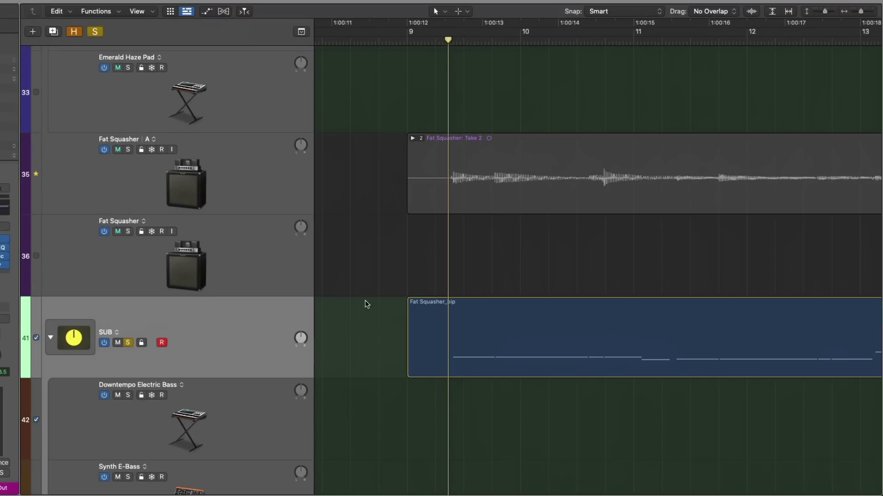
pyautogui.click(364, 300)
pyautogui.doubleClick(494, 311)
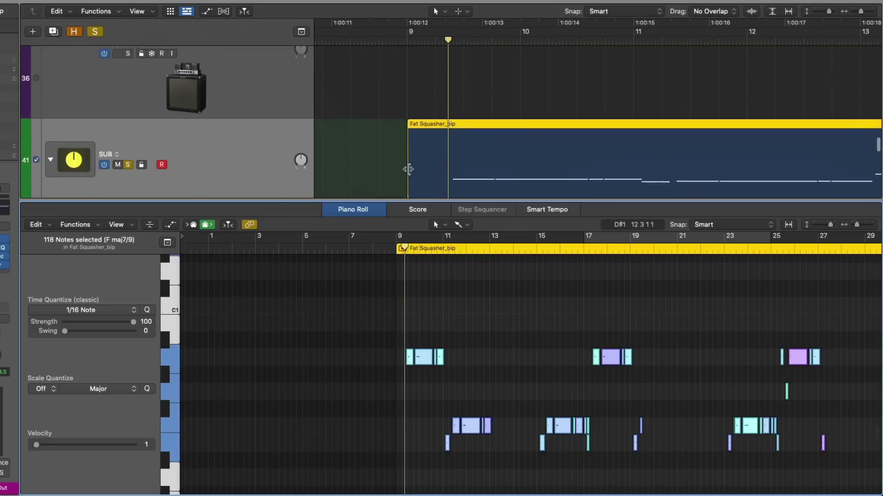
pyautogui.click(37, 159)
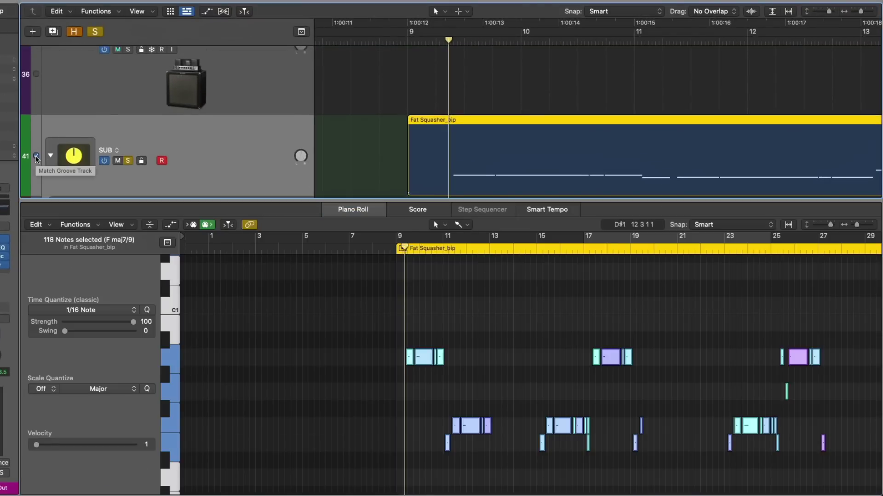
pyautogui.click(37, 159)
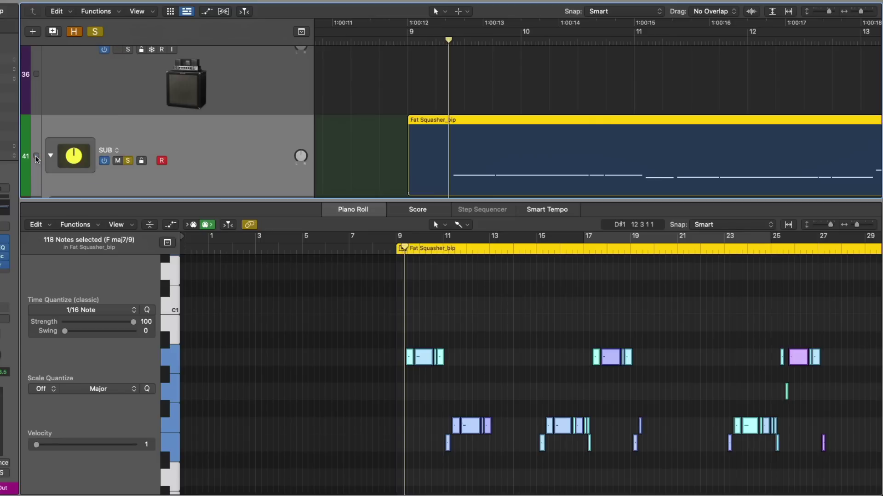
pyautogui.click(36, 159)
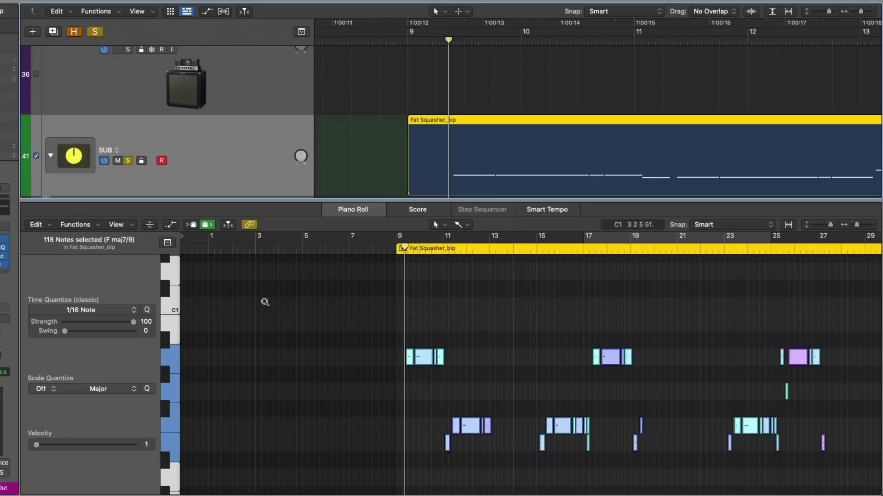
pyautogui.moveTo(325, 312); pyautogui.dragTo(591, 492)
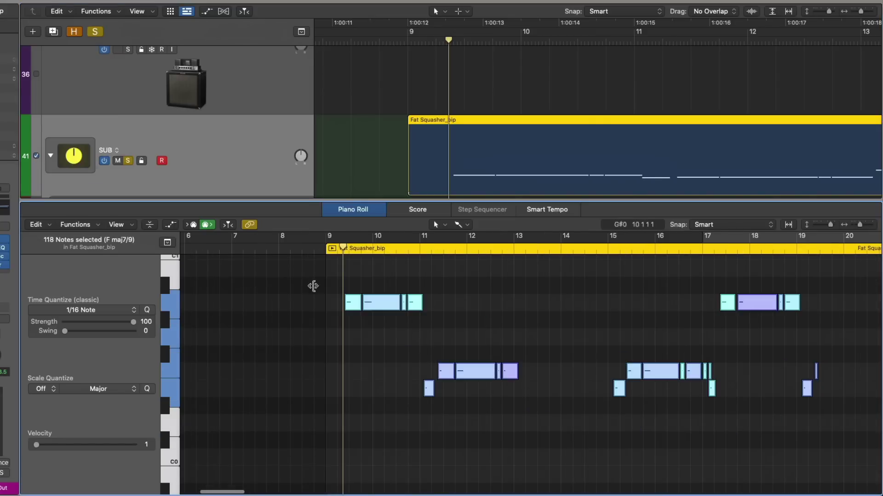
pyautogui.click(37, 157)
pyautogui.click(36, 157)
# Play from bar 9, solo the Fat Squasher groove track, and close the note editor
pyautogui.click(407, 43)
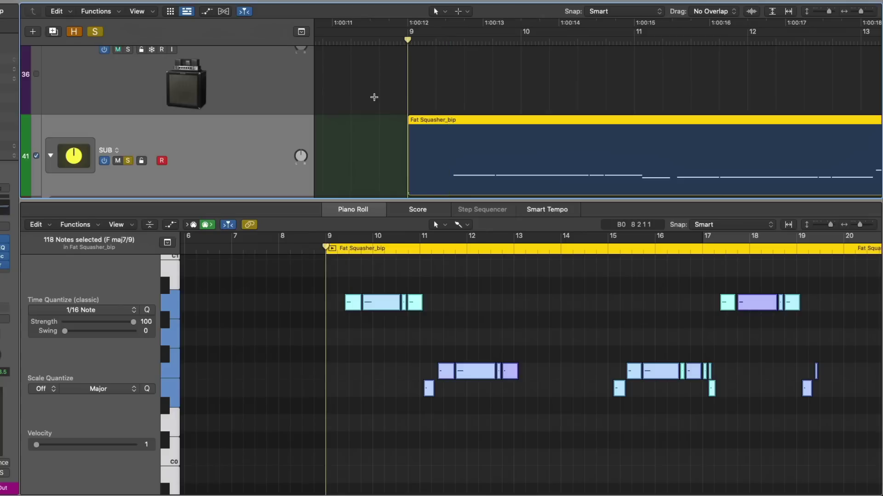
pyautogui.press('space')
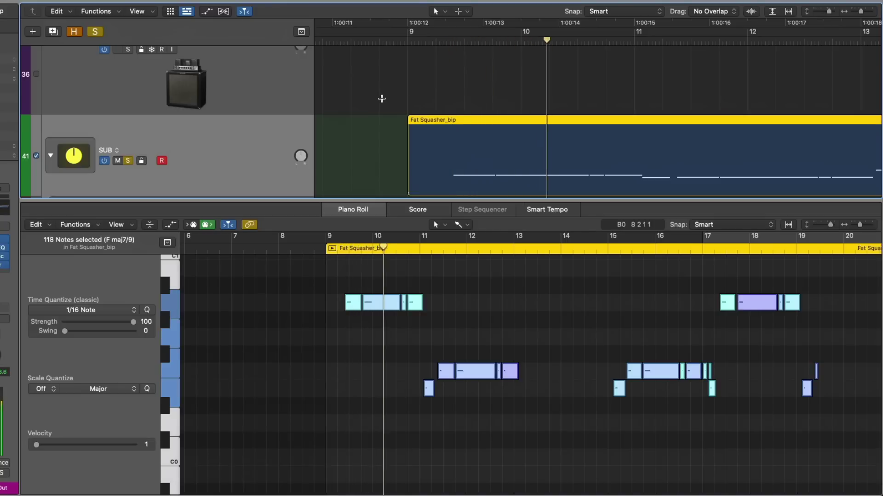
pyautogui.press('z')
pyautogui.scroll(-3, 427, 123)
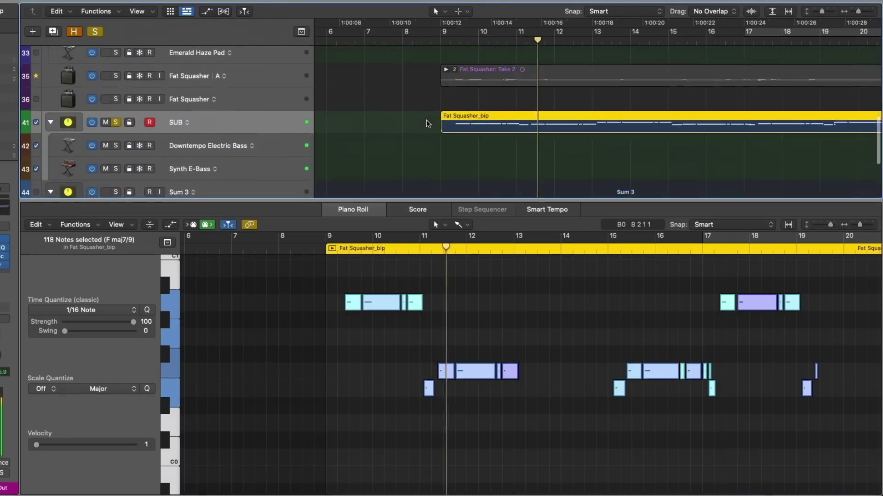
pyautogui.click(116, 107)
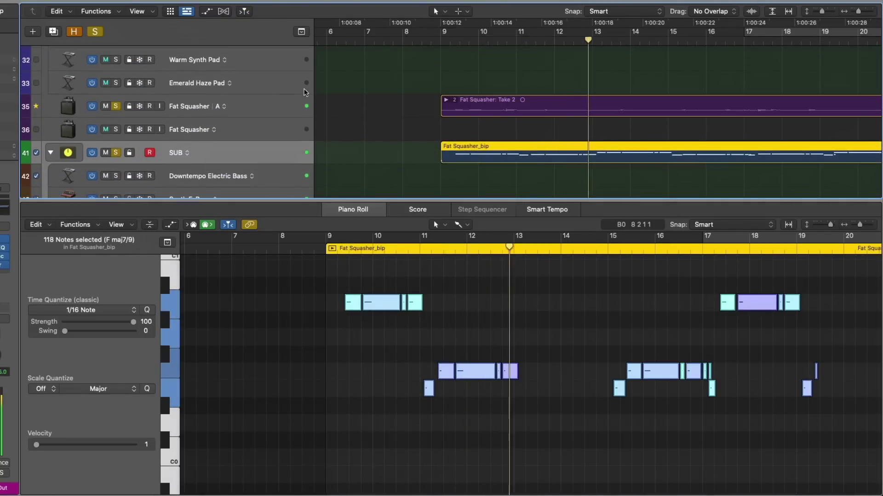
pyautogui.scroll(5, 378, 119)
pyautogui.press('p')
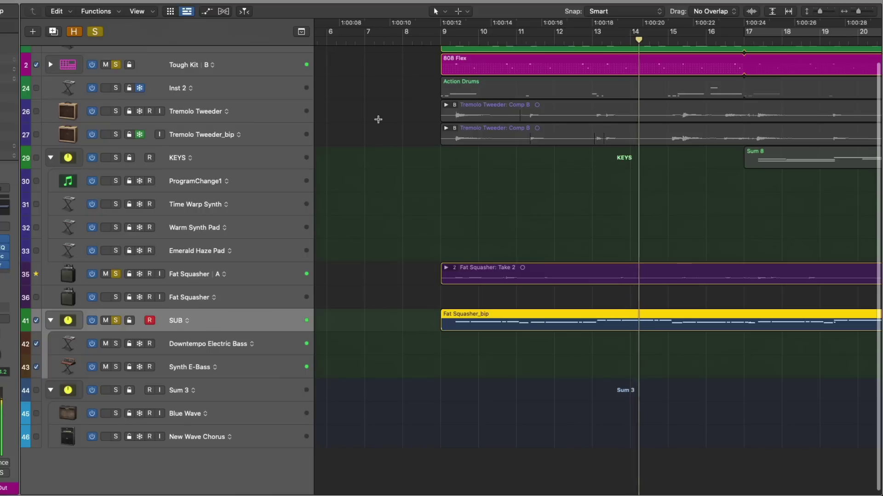
# Stop Tough Kit and Action Drums following the groove track, then stop playback
pyautogui.press('super+Left')
pyautogui.press('super+Left')
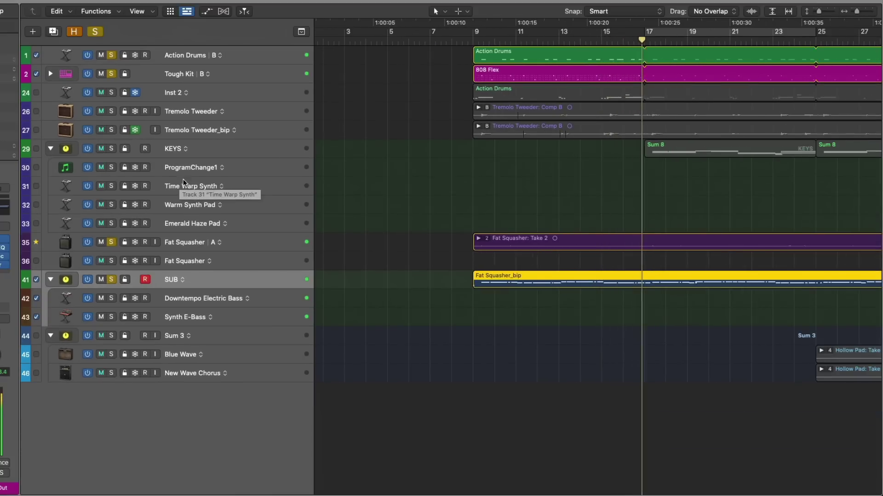
pyautogui.click(255, 75)
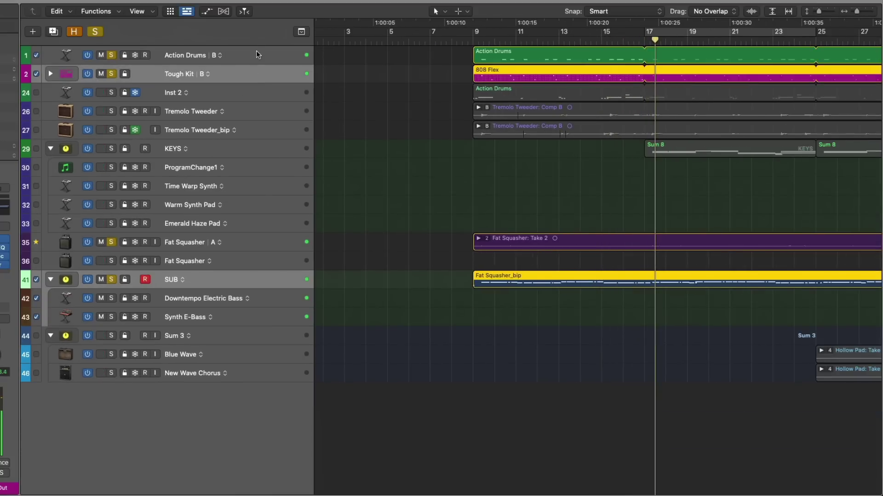
pyautogui.keyDown('shift'); pyautogui.click(248, 55); pyautogui.keyUp('shift')
pyautogui.click(36, 55)
pyautogui.press('space')
pyautogui.press('space')
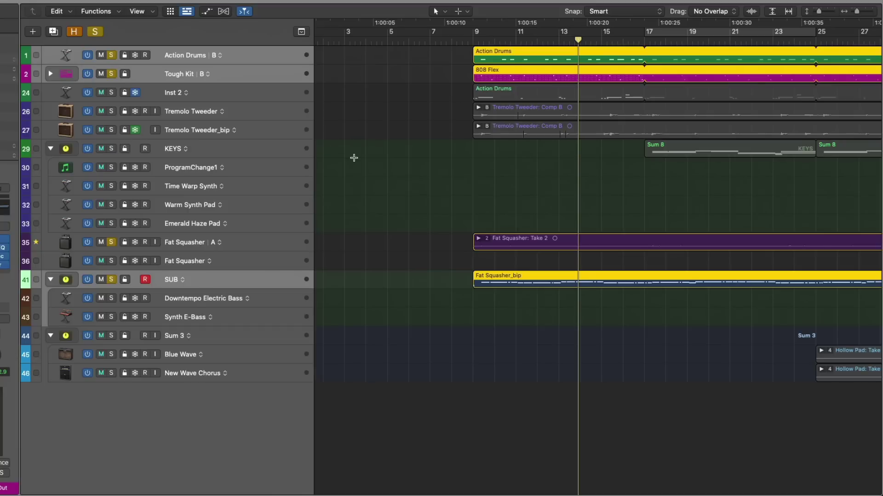
# Uncheck Protect, Pan and Track Numbers in the Configure Track Header options
pyautogui.hotkey('alt', 't')
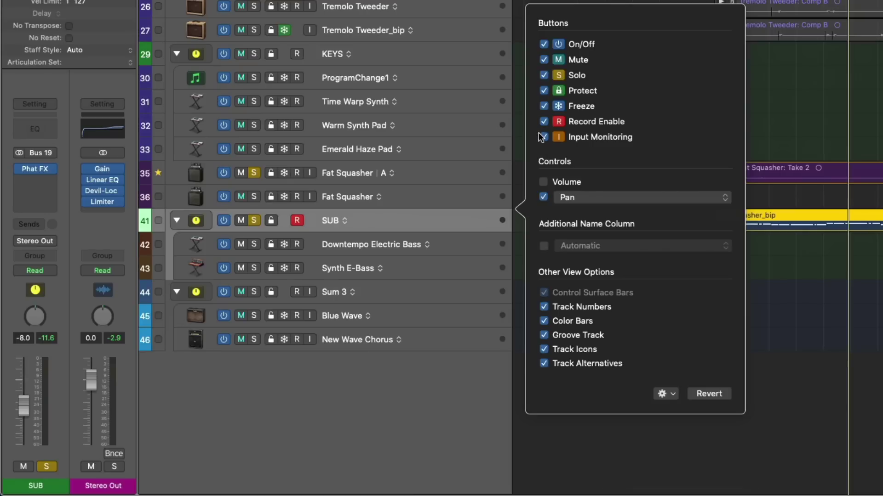
pyautogui.click(543, 90)
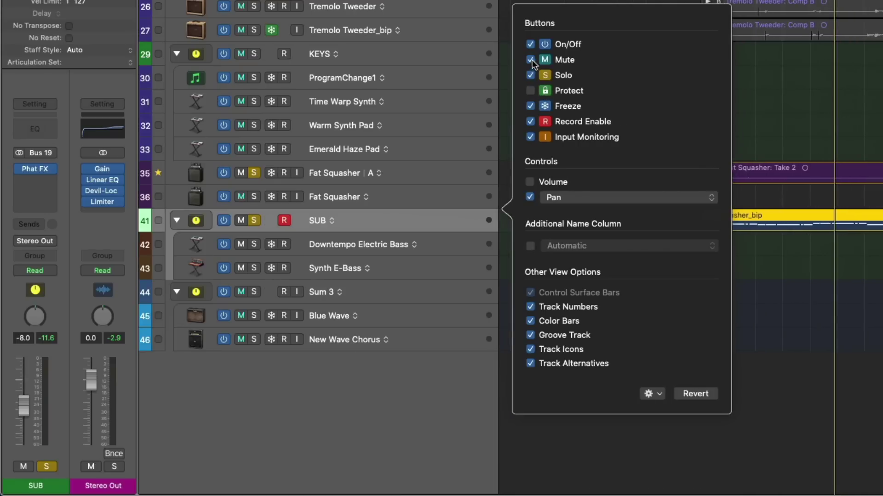
pyautogui.click(529, 196)
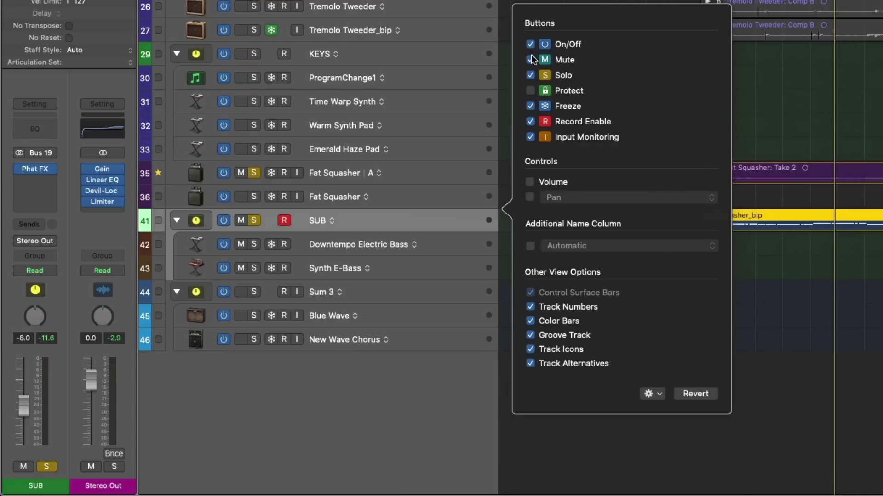
pyautogui.click(530, 306)
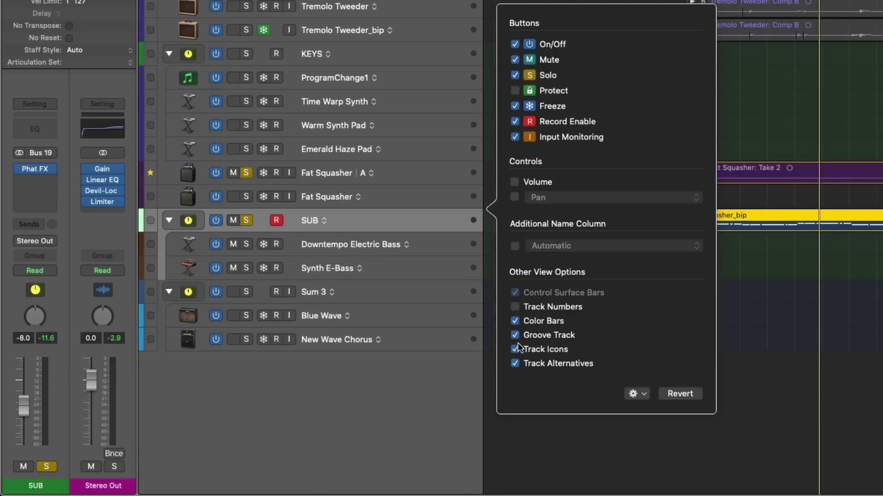
# Store the current track header layout as User Defaults
pyautogui.click(639, 395)
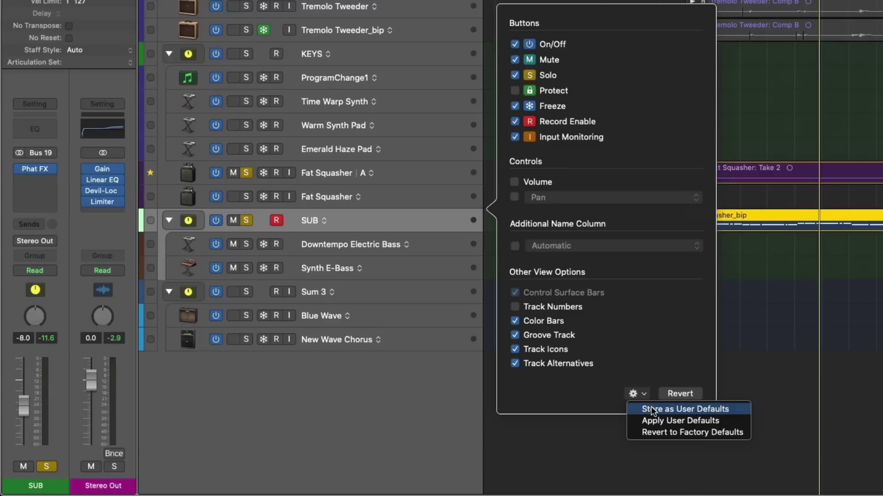
pyautogui.click(651, 406)
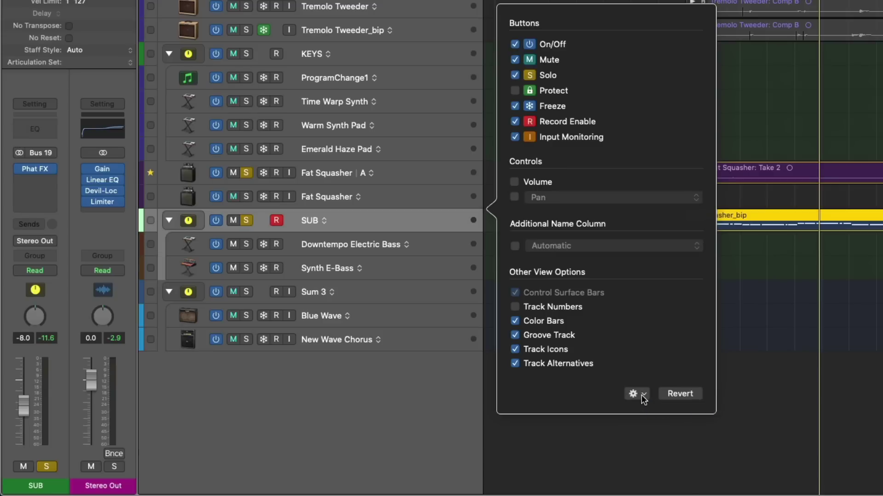
pyautogui.click(642, 396)
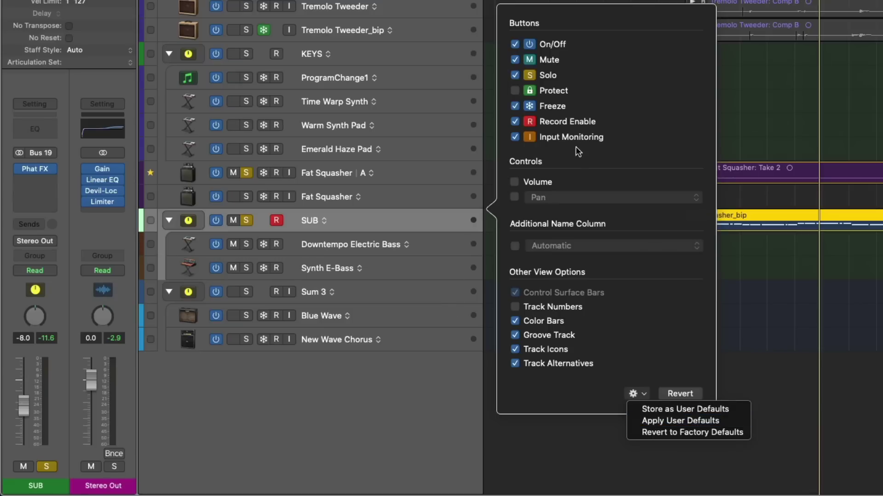
pyautogui.click(536, 179)
# Re-enable Volume, Pan and Protect, then test Apply User Defaults to restore the saved layout
pyautogui.click(515, 182)
pyautogui.click(515, 197)
pyautogui.click(515, 91)
pyautogui.click(645, 393)
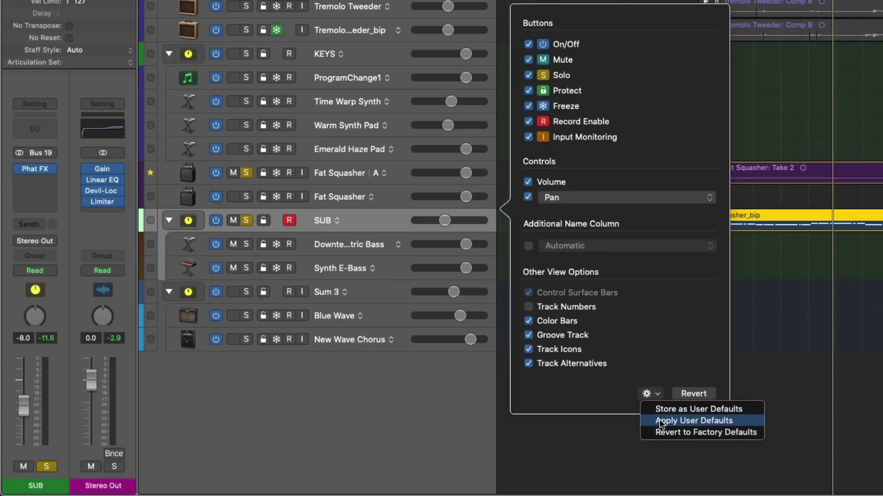
pyautogui.click(660, 421)
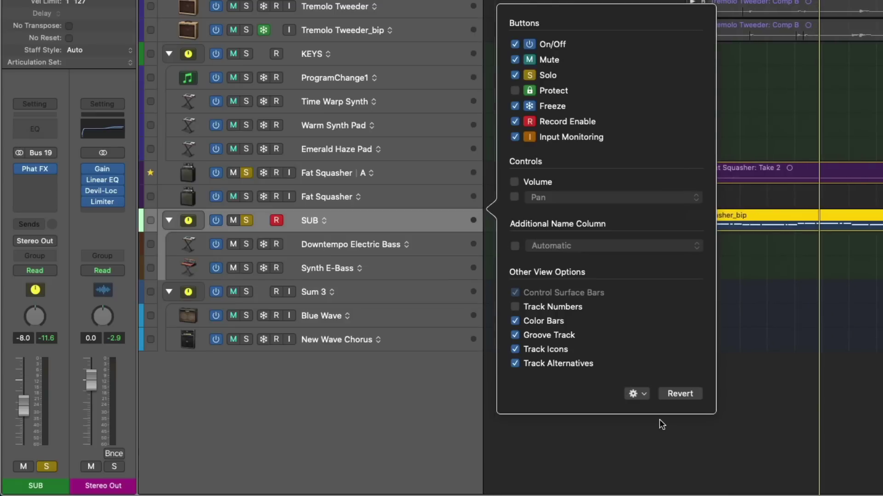
# Revert the headers to Factory Defaults, then reapply the saved User Defaults
pyautogui.click(640, 395)
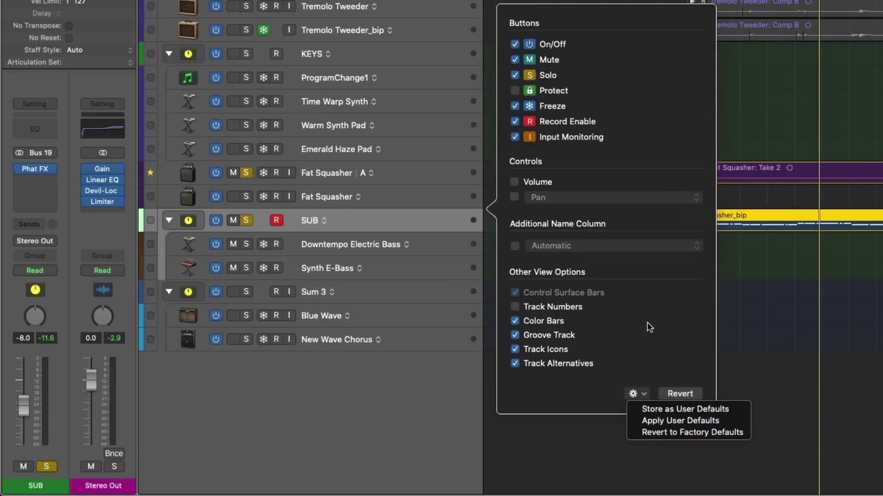
pyautogui.click(679, 397)
pyautogui.click(638, 394)
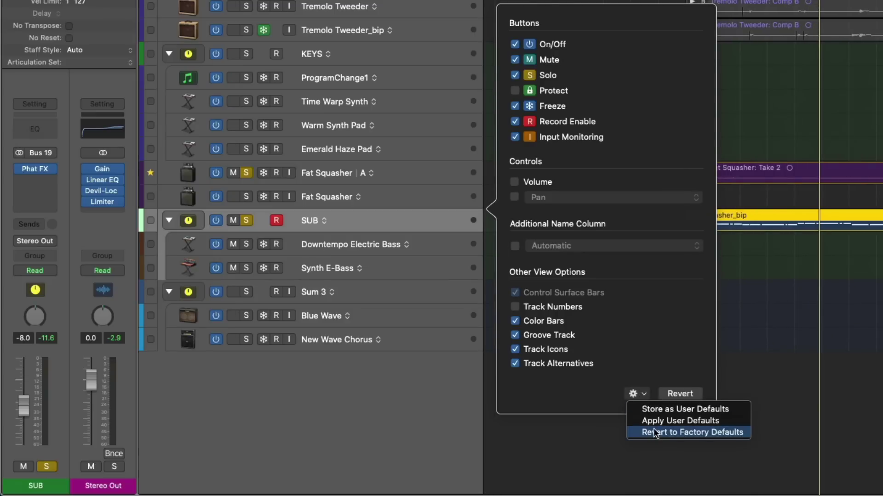
pyautogui.click(653, 431)
pyautogui.click(432, 395)
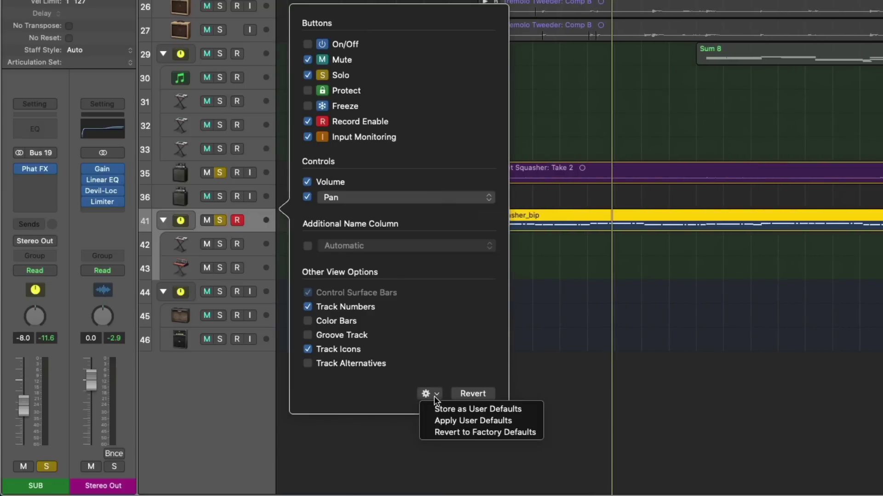
pyautogui.click(442, 419)
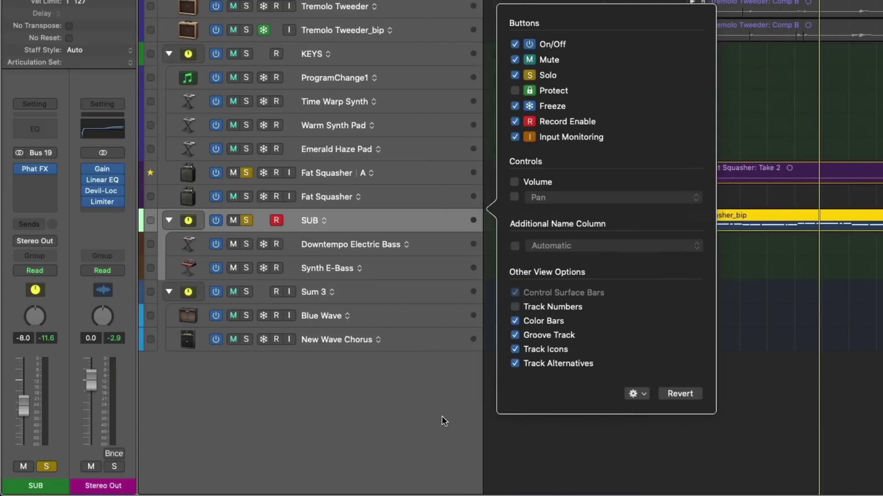